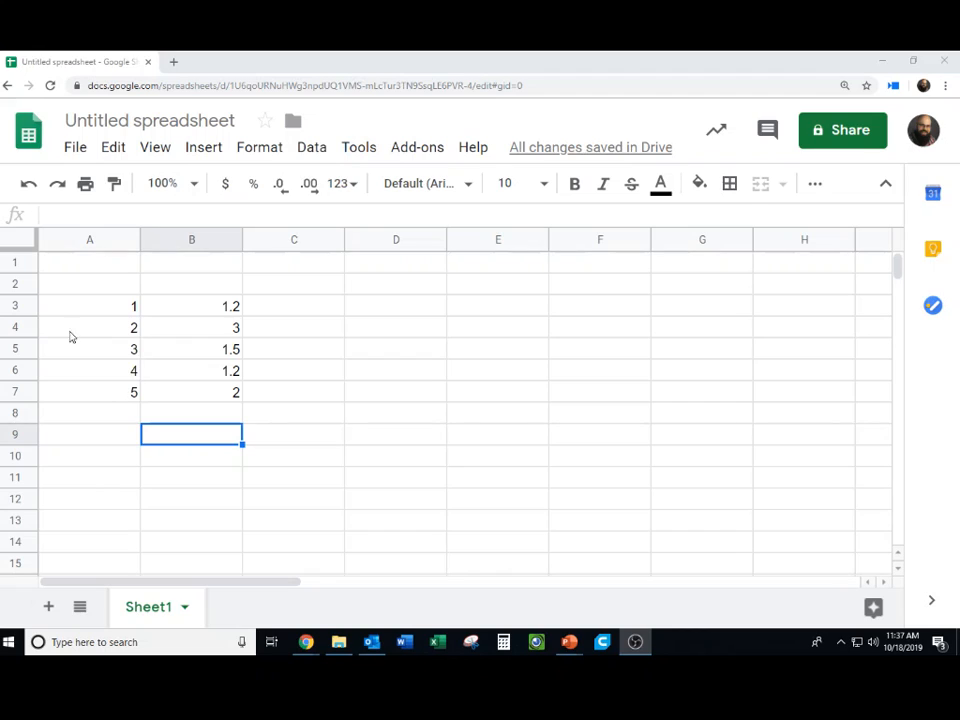
{"action": "left_click", "coordinate": [136, 309]}
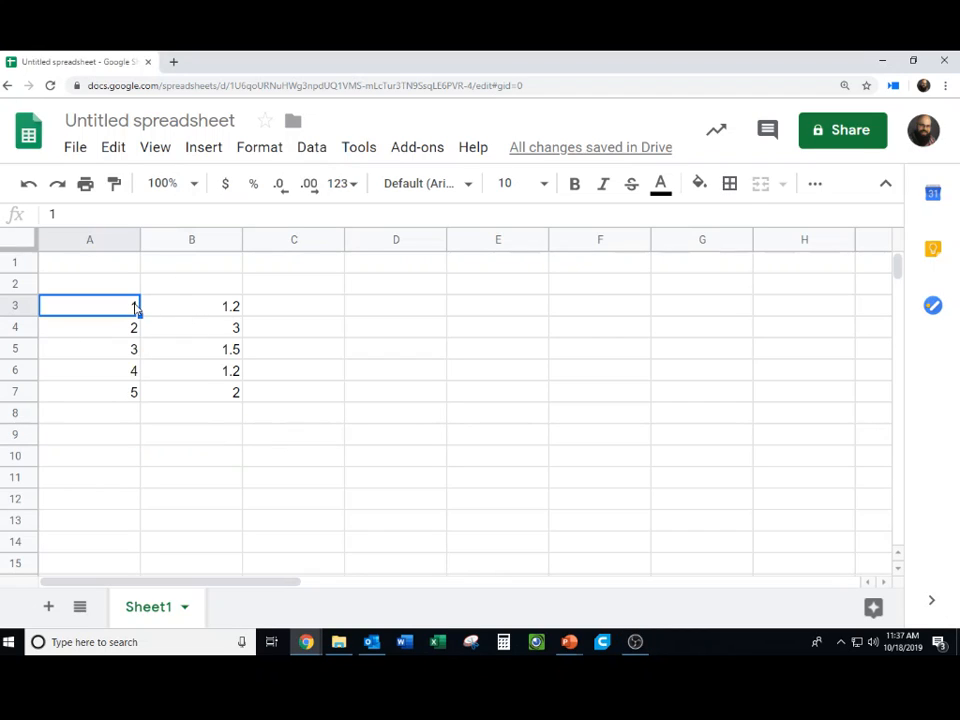
{"action": "left_click", "coordinate": [133, 393]}
{"action": "left_click", "coordinate": [236, 309]}
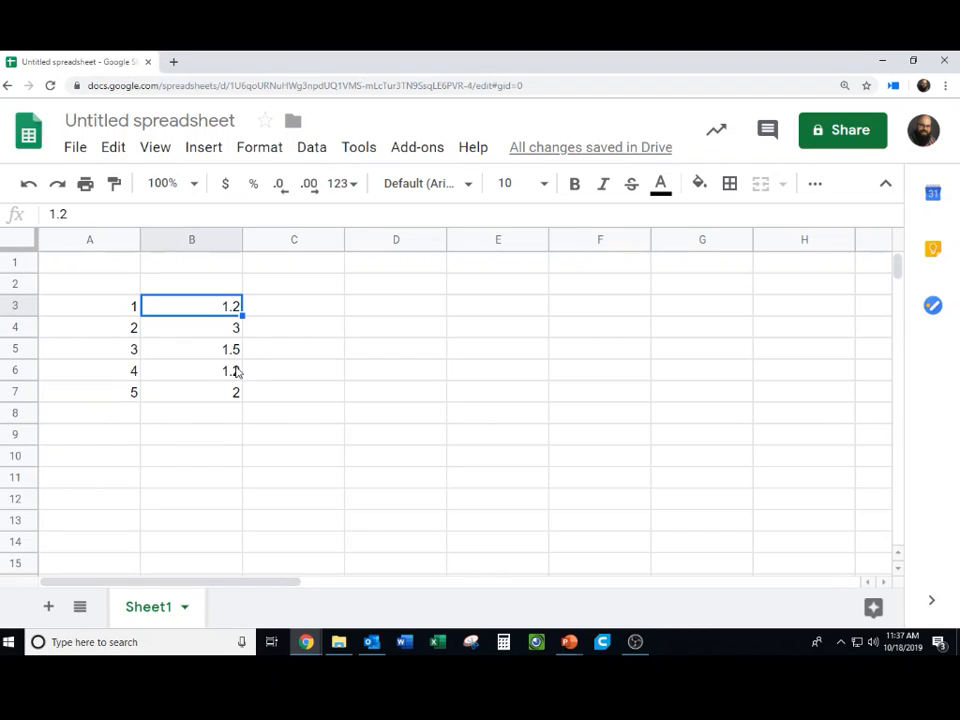
Step: Enter the labels mean, median and mode in cells B9 to B11
{"action": "left_click", "coordinate": [198, 434]}
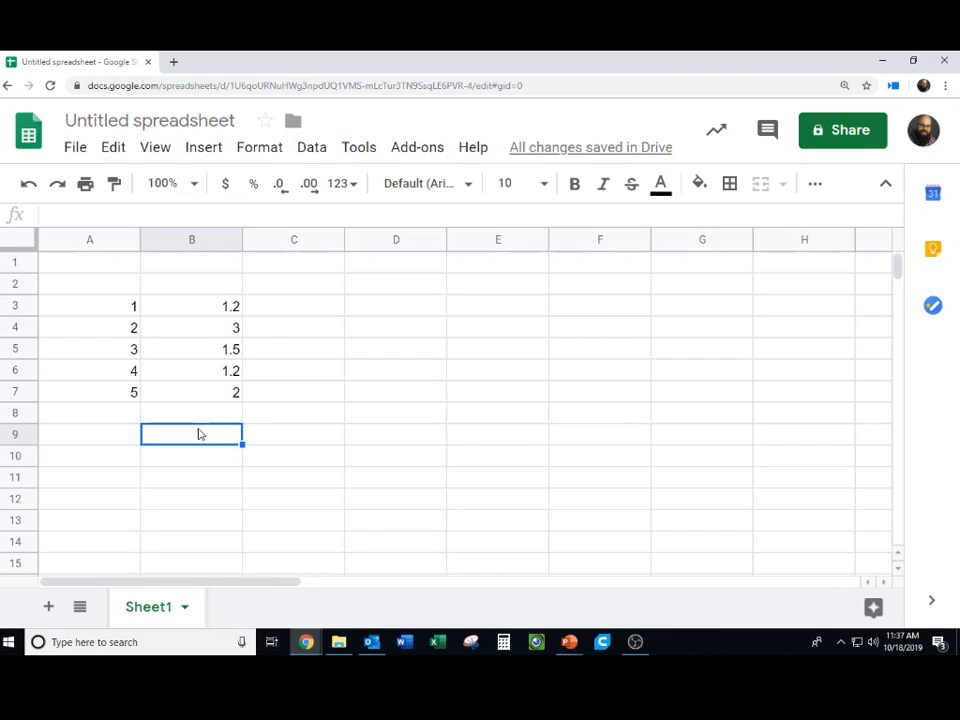
{"action": "type", "text": "mean"}
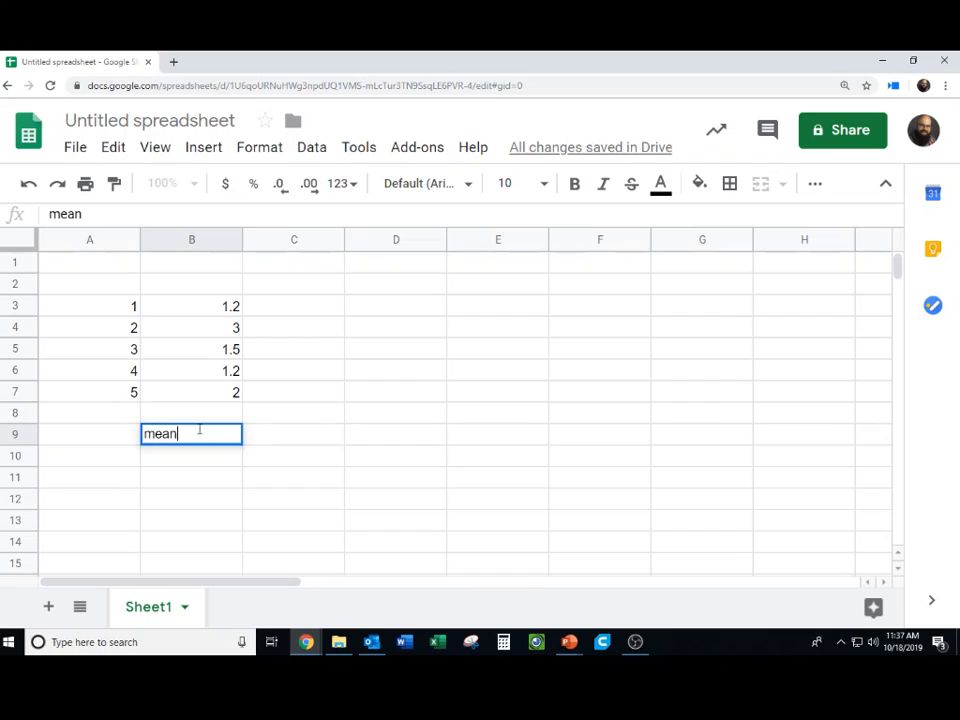
{"action": "key", "text": "Return"}
{"action": "type", "text": "medua"}
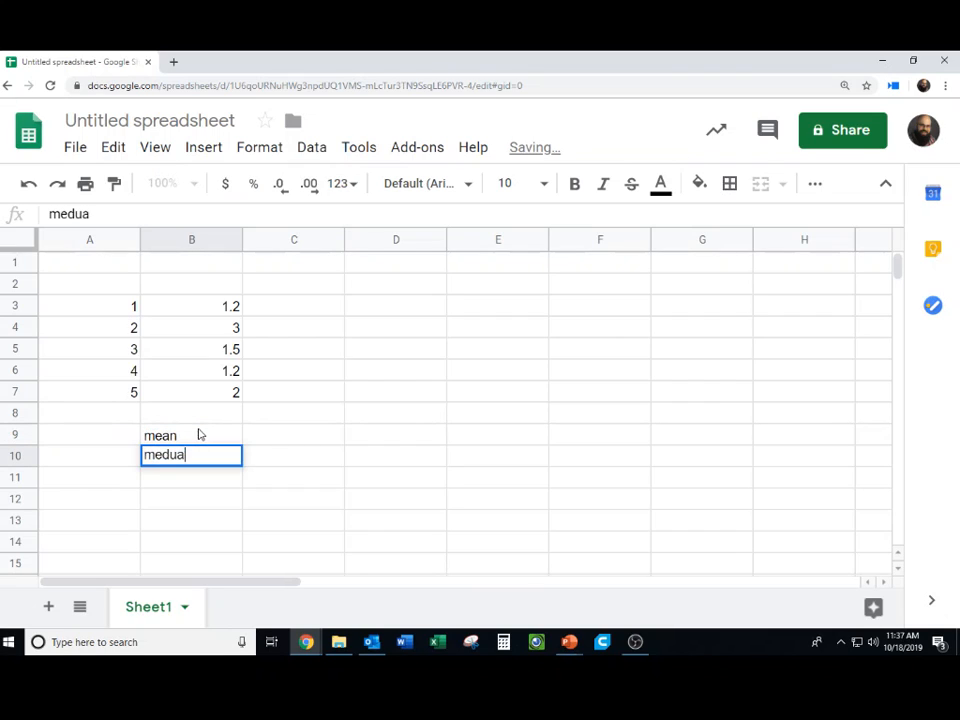
{"action": "key", "text": "BackSpace"}
{"action": "key", "text": "BackSpace"}
{"action": "type", "text": "ian"}
{"action": "key", "text": "Return"}
{"action": "type", "text": "mode"}
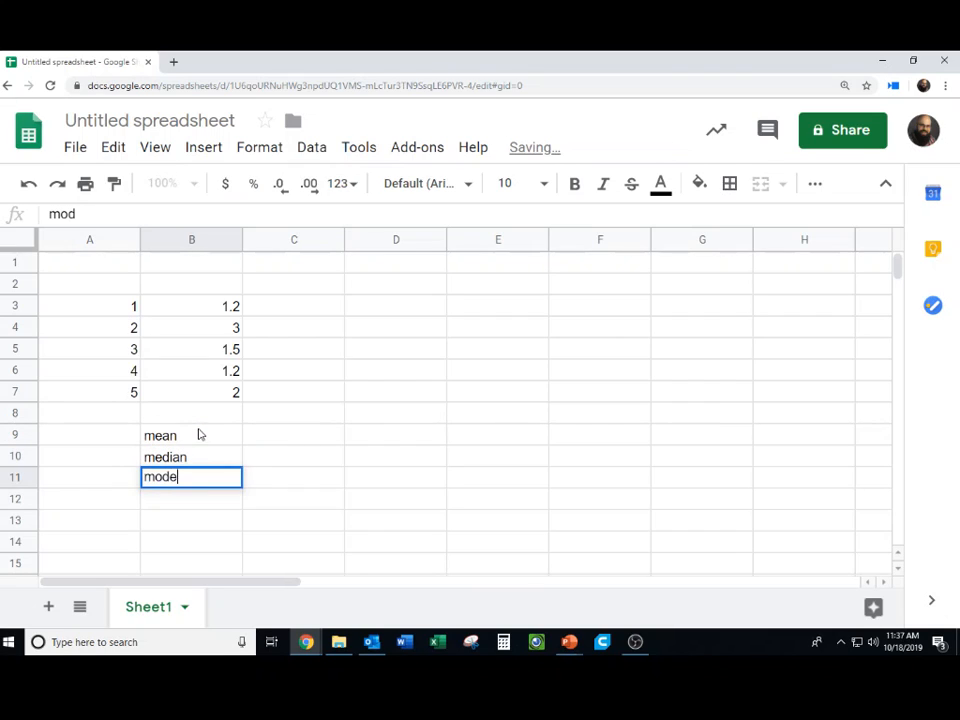
{"action": "key", "text": "Return"}
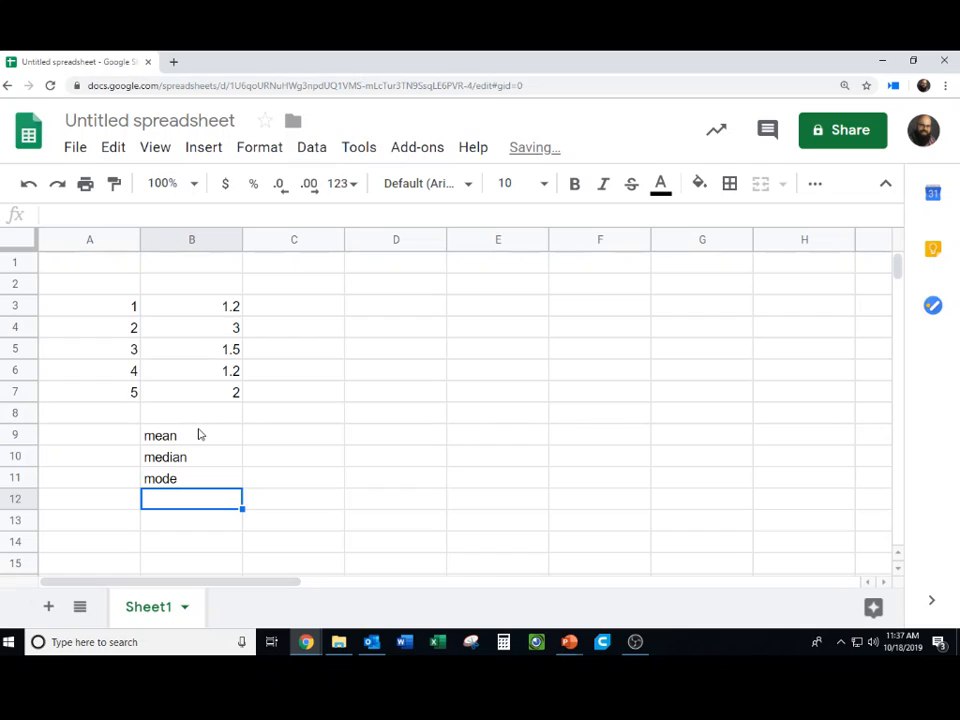
Step: Enter the label Standard Deviation in cell B12 and fit column B's width to its text
{"action": "type", "text": "St"}
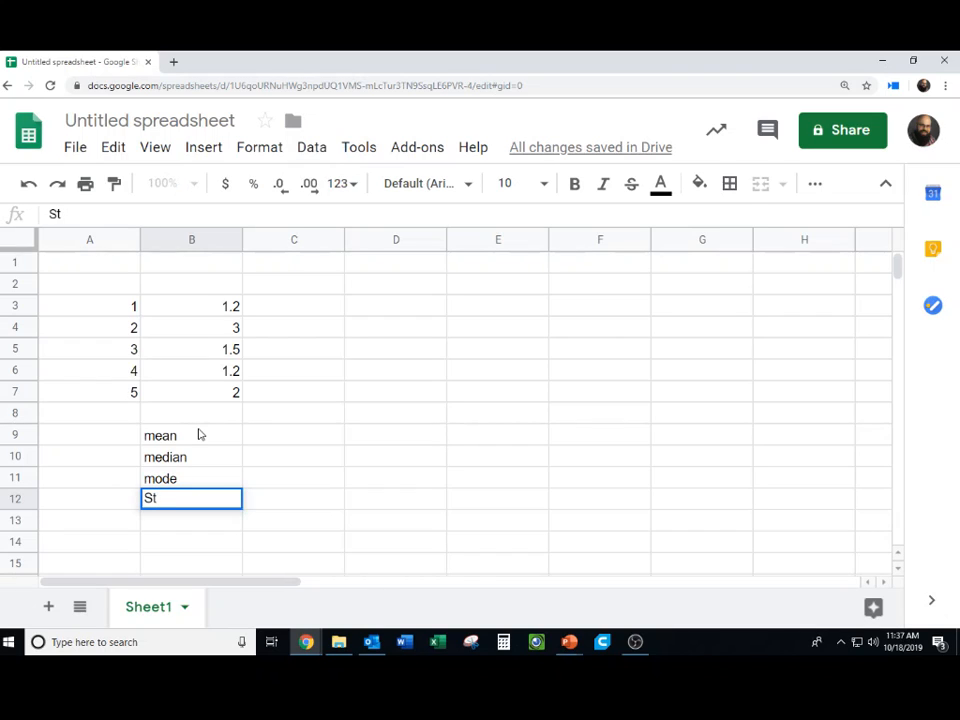
{"action": "type", "text": ". D"}
{"action": "key", "text": "BackSpace"}
{"action": "key", "text": "BackSpace"}
{"action": "key", "text": "BackSpace"}
{"action": "type", "text": "andard"}
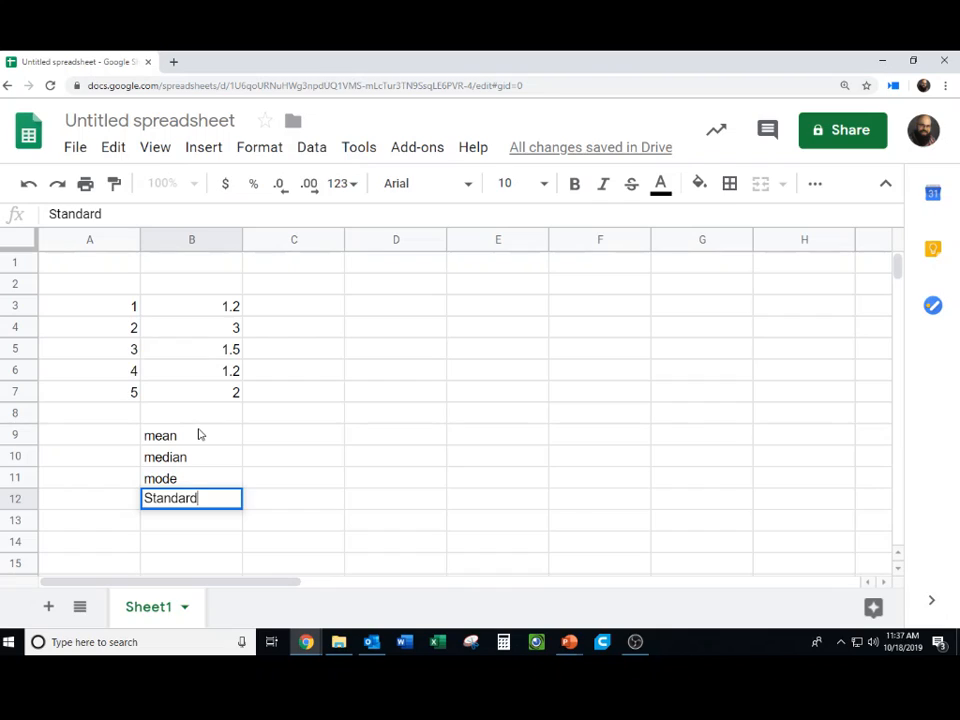
{"action": "type", "text": " Deviation"}
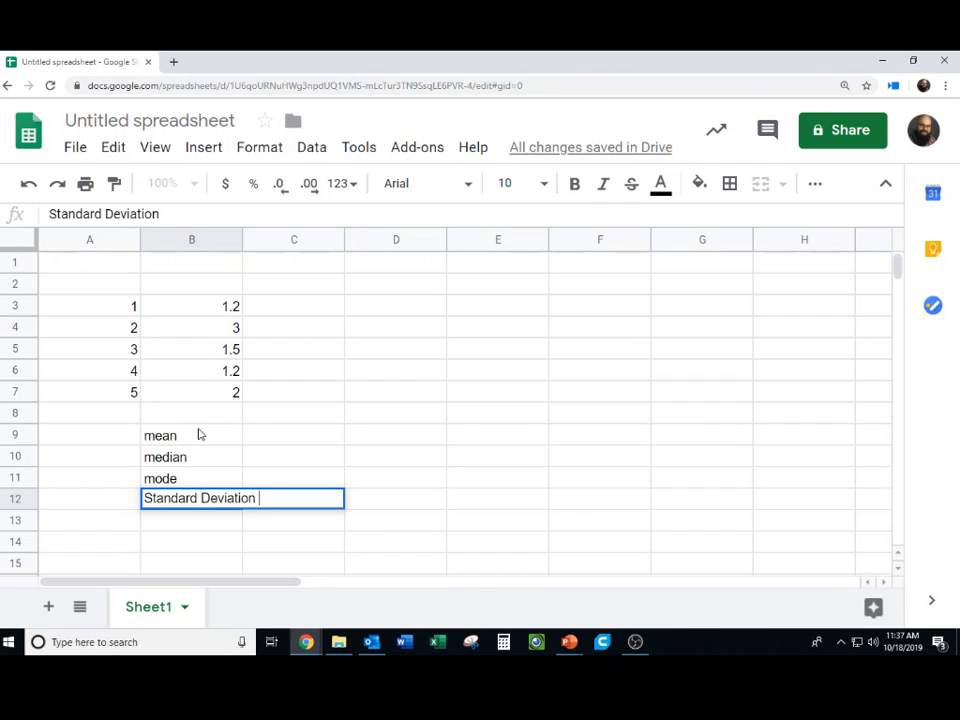
{"action": "left_click", "coordinate": [226, 519]}
{"action": "left_click", "coordinate": [235, 505]}
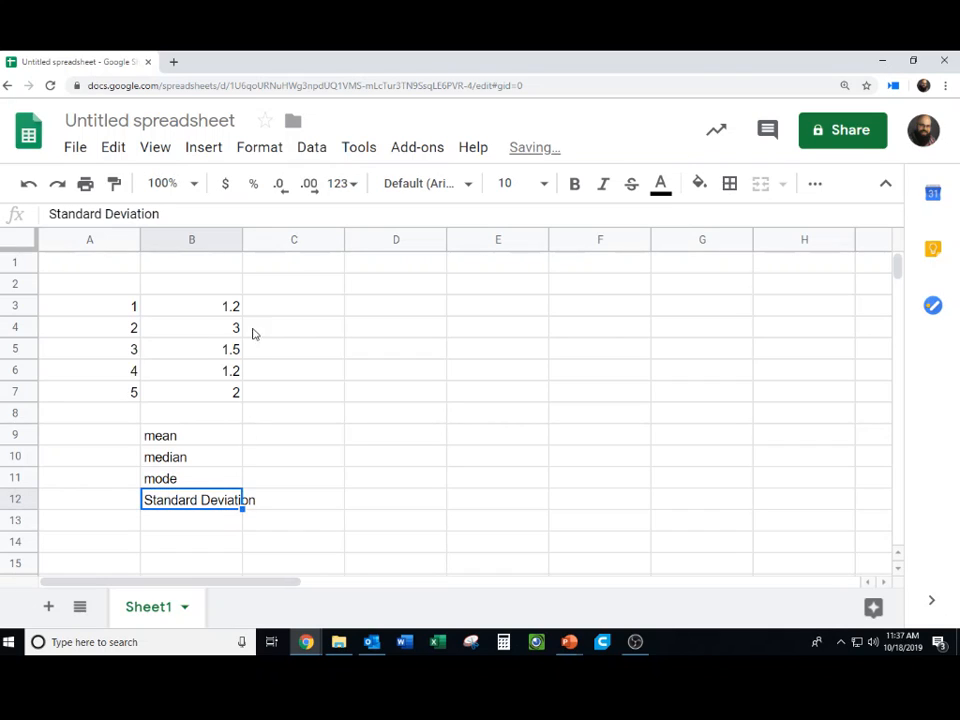
{"action": "double_click", "coordinate": [241, 240]}
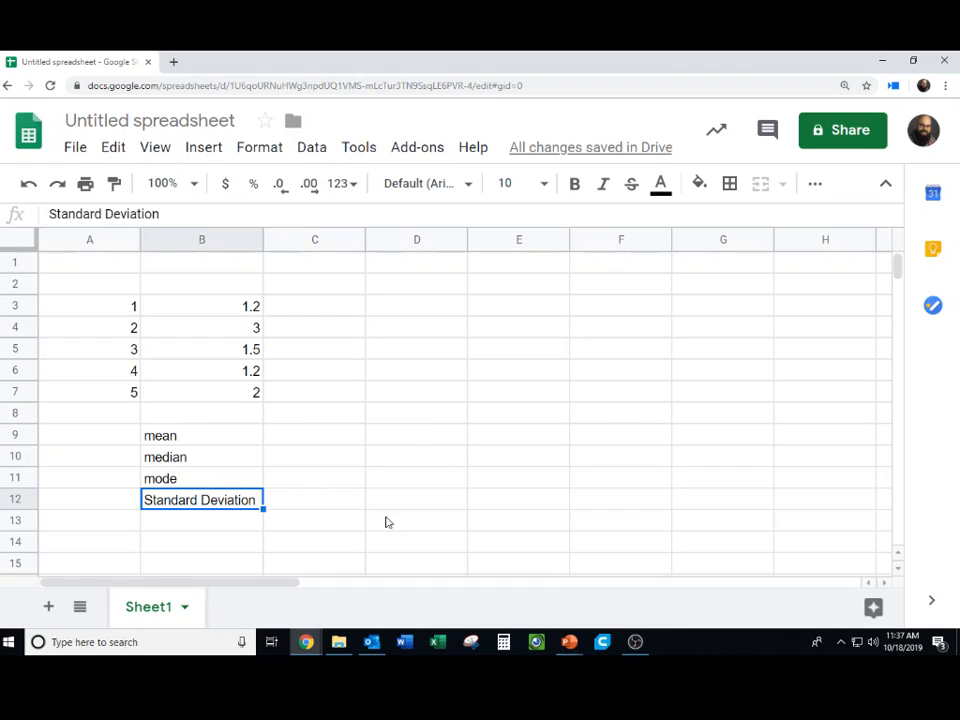
{"action": "left_click", "coordinate": [322, 434]}
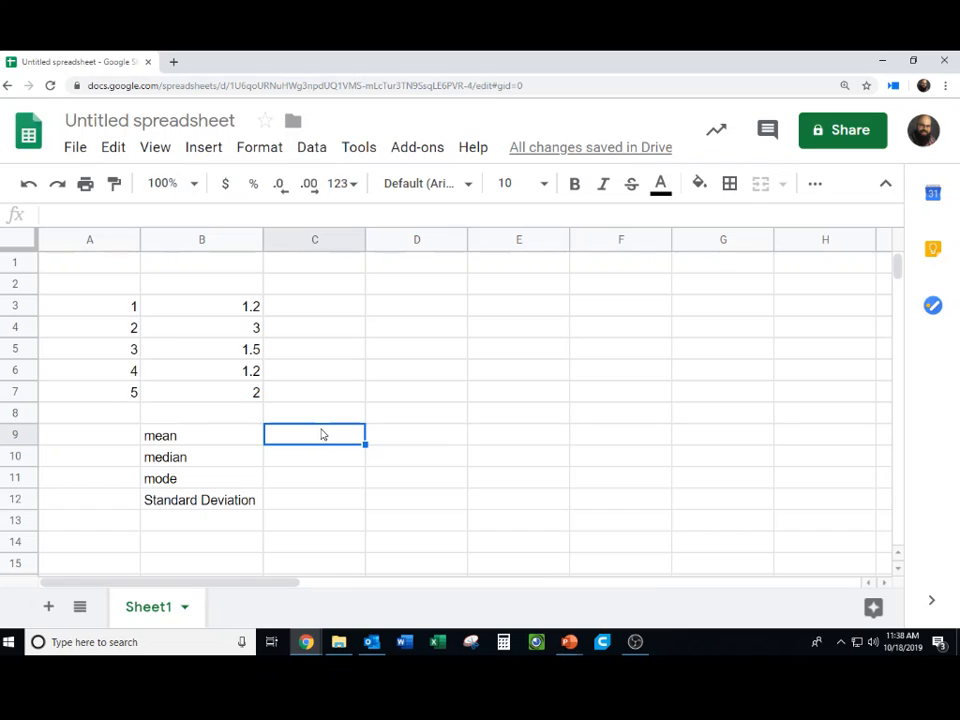
{"action": "type", "text": "="}
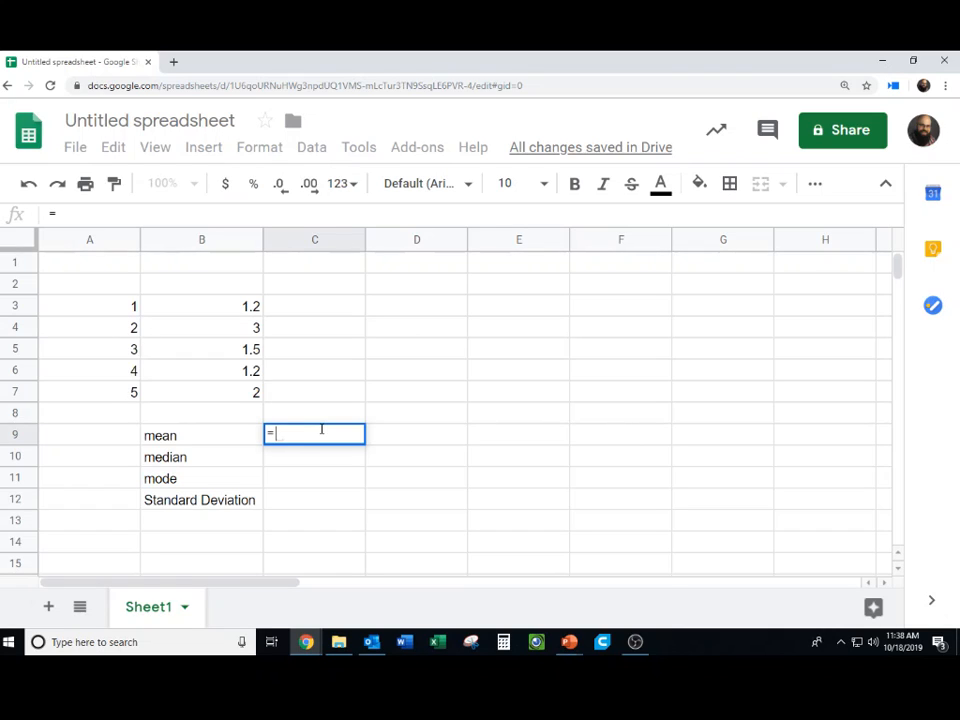
{"action": "type", "text": "av"}
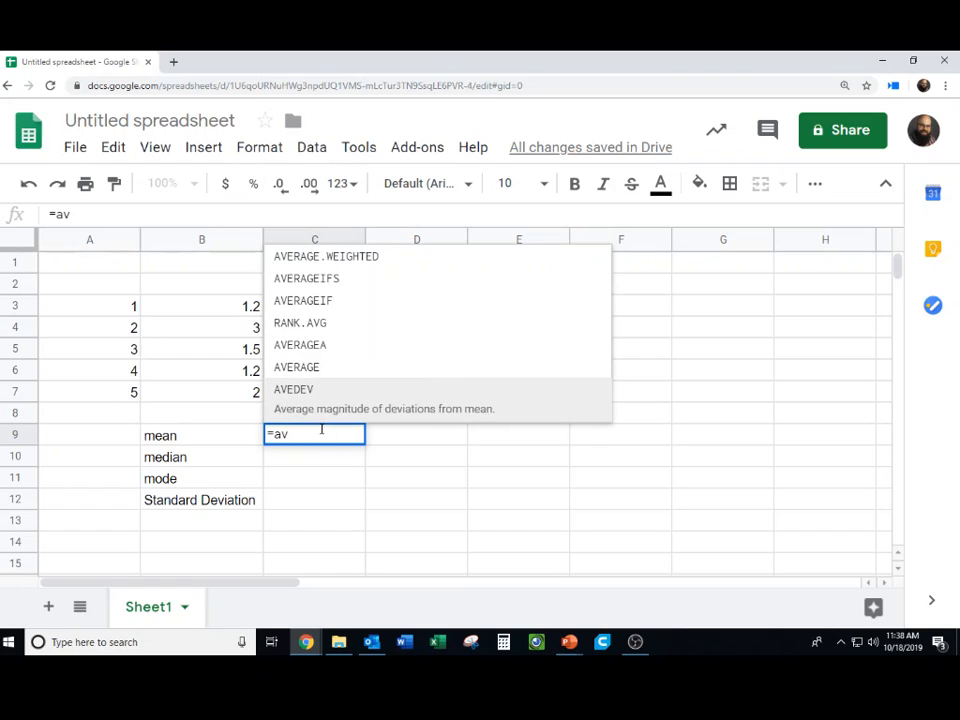
{"action": "type", "text": "e"}
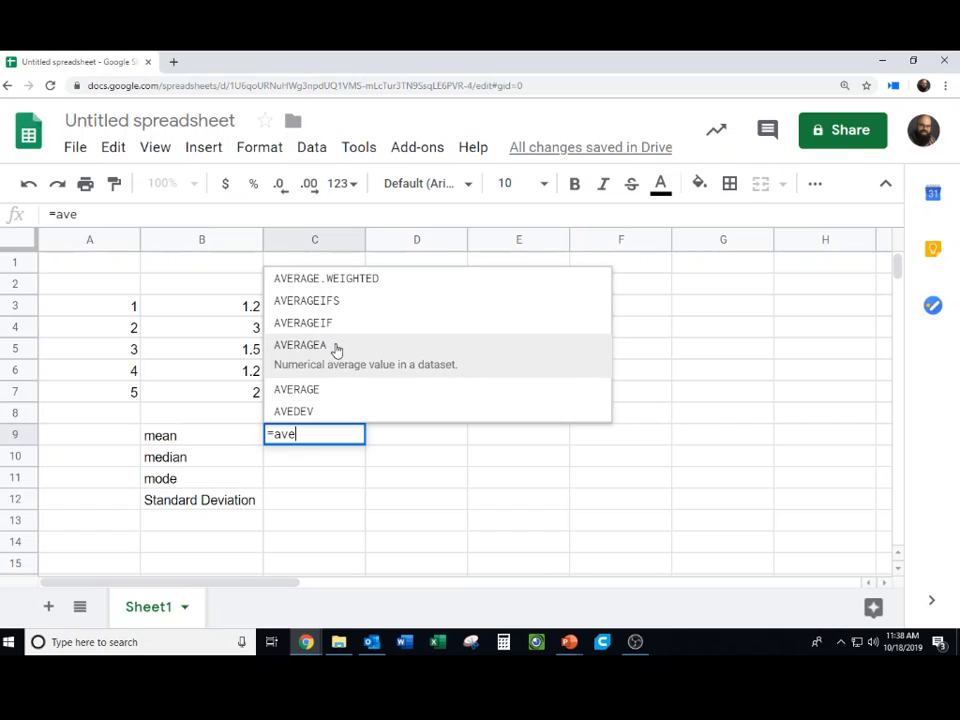
{"action": "type", "text": "e"}
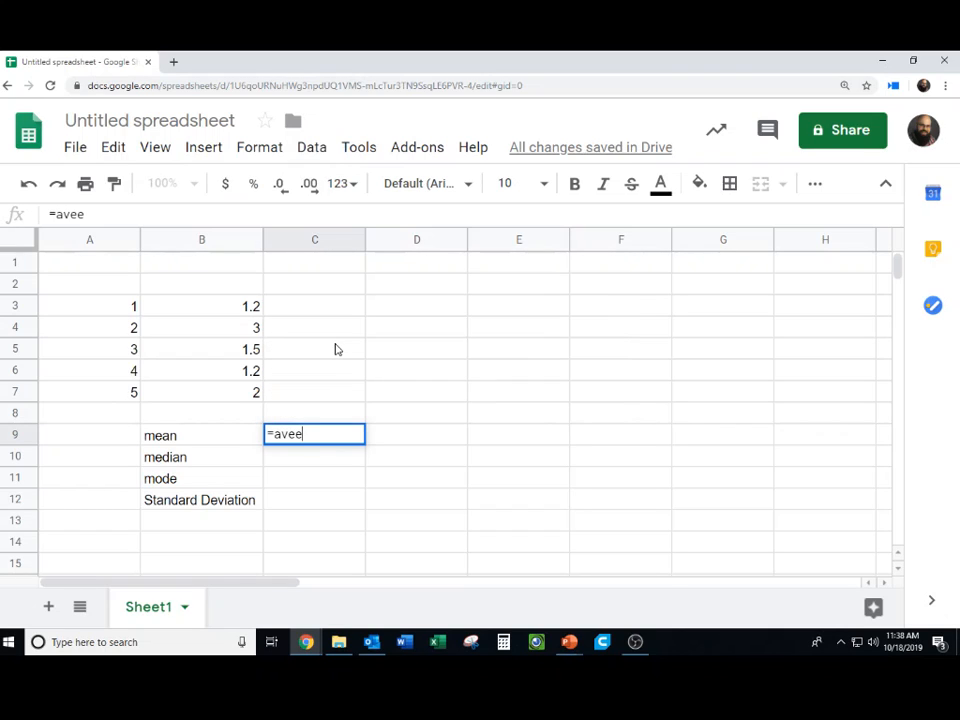
{"action": "key", "text": "BackSpace"}
{"action": "type", "text": "r"}
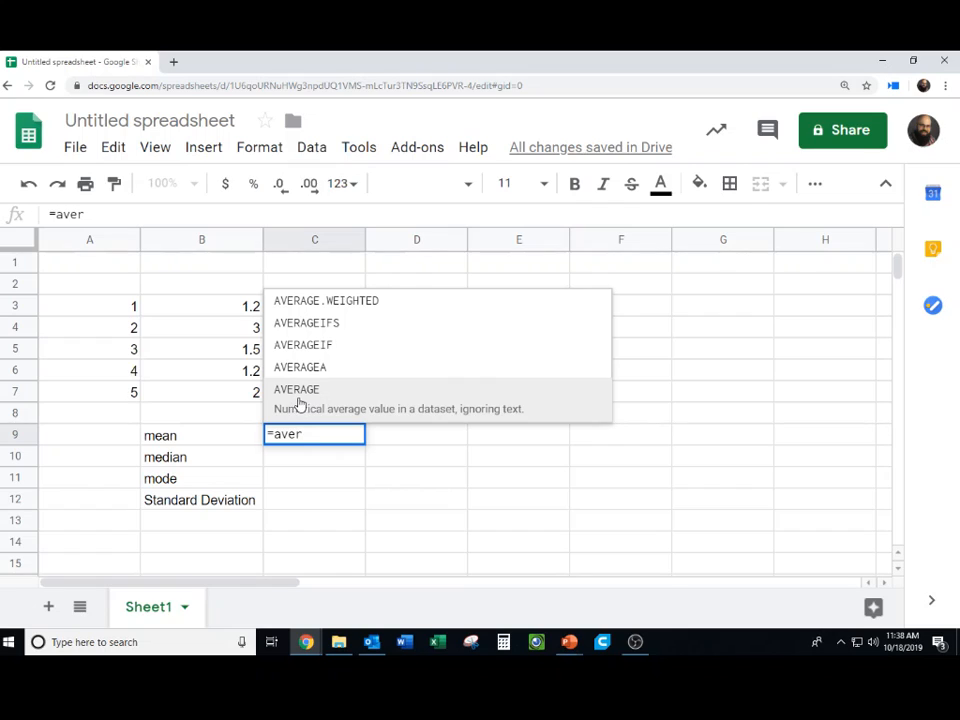
{"action": "left_click", "coordinate": [303, 404]}
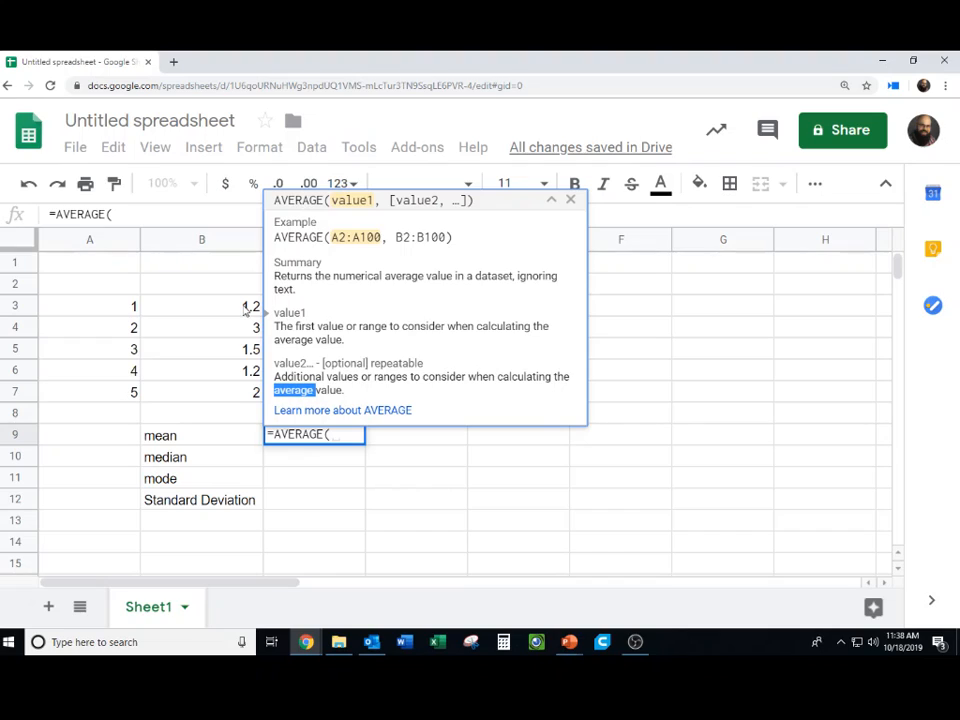
{"action": "left_click", "coordinate": [246, 308]}
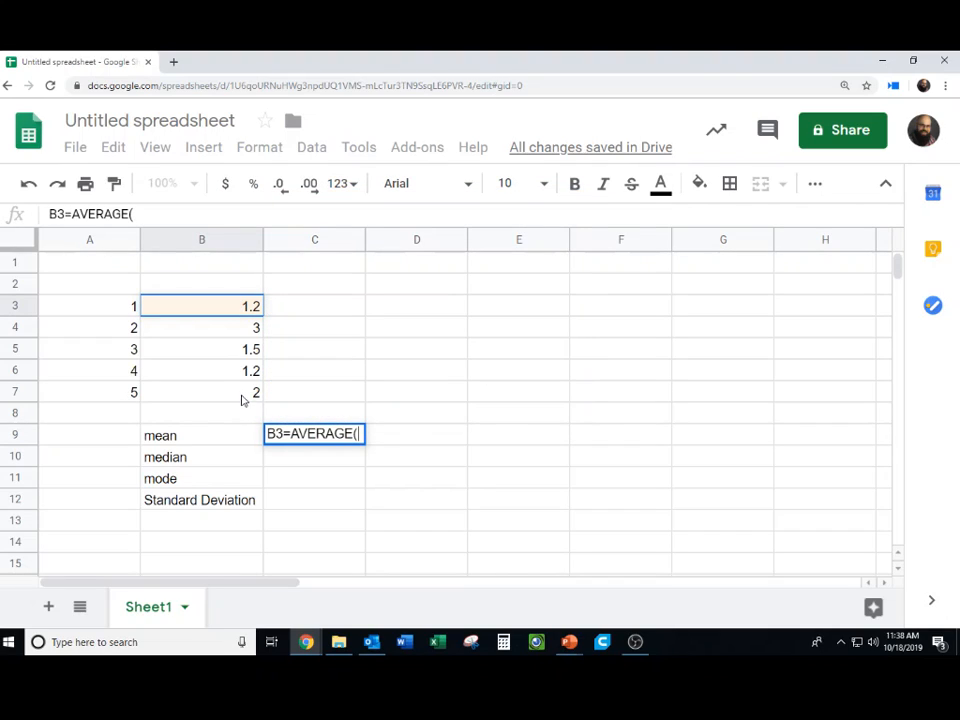
{"action": "left_click", "coordinate": [244, 397], "text": "shift"}
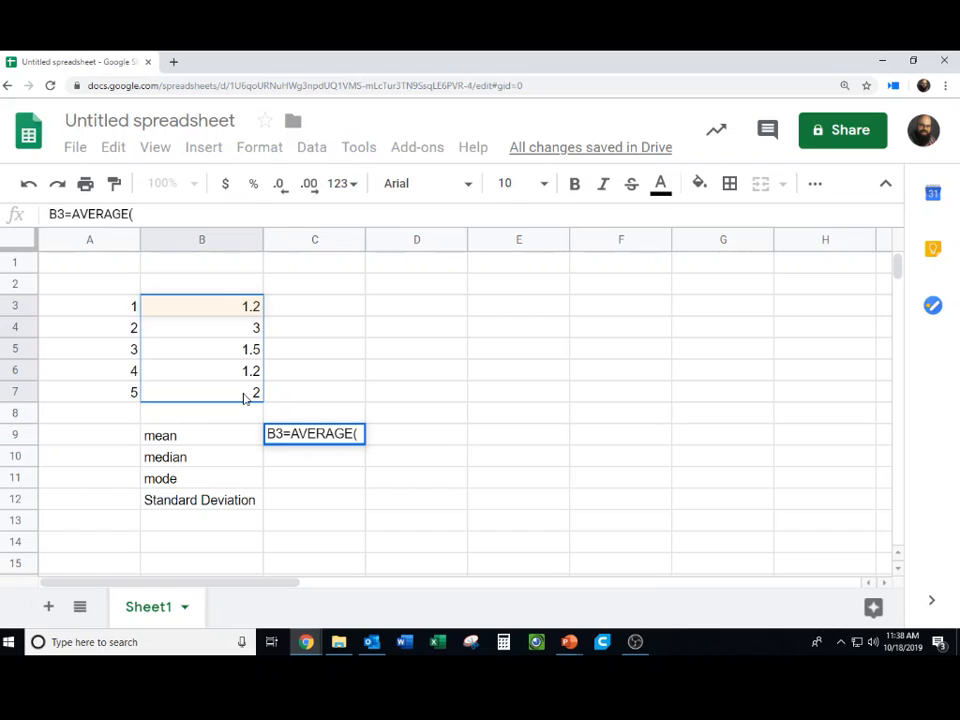
Step: Widen column C to make more room for the formula in C9
{"action": "left_click_drag", "start_coordinate": [364, 244], "coordinate": [439, 246]}
{"action": "left_click", "coordinate": [222, 321]}
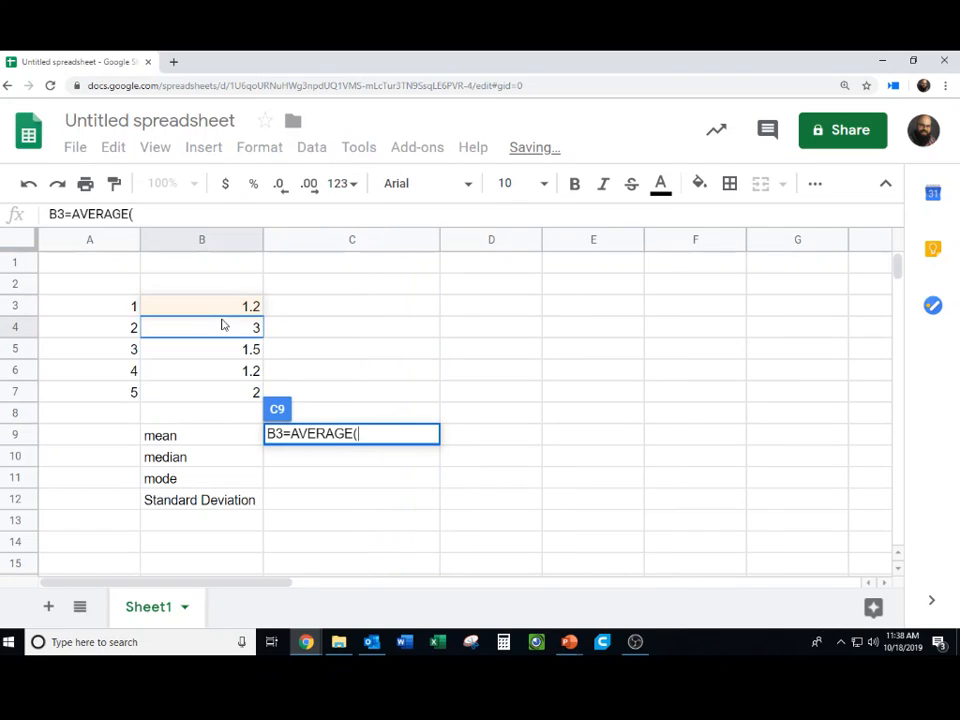
{"action": "left_click", "coordinate": [232, 312]}
{"action": "left_click", "coordinate": [375, 437]}
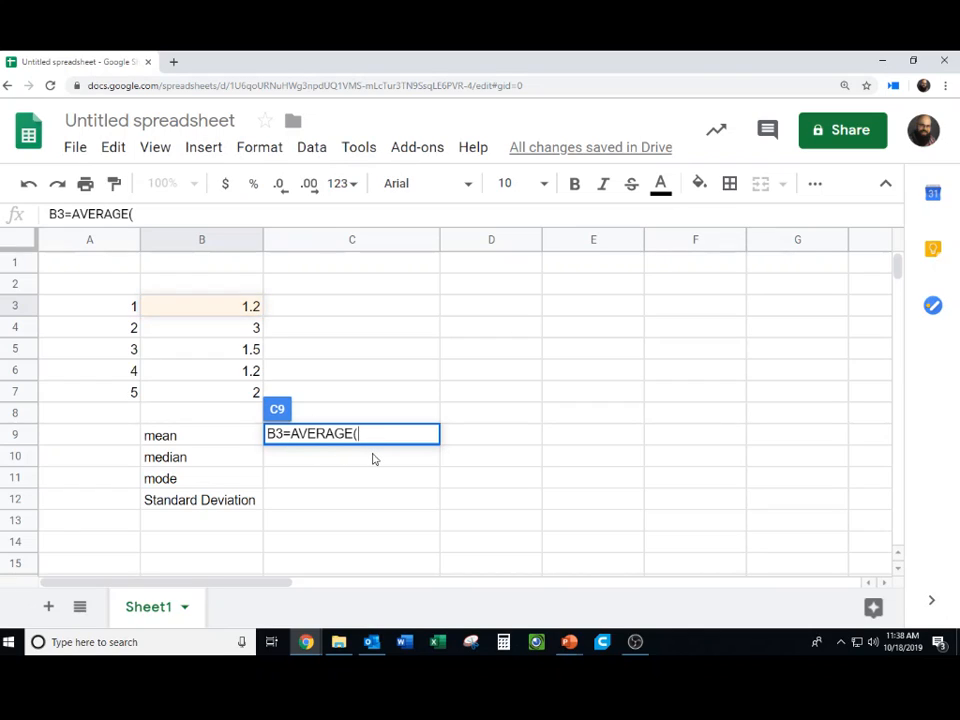
Step: Delete the malformed AVERAGE formula text from cell C9
{"action": "type", "text": "-="}
{"action": "key", "text": "BackSpace"}
{"action": "key", "text": "BackSpace"}
{"action": "key", "text": "BackSpace"}
{"action": "key", "text": "BackSpace"}
{"action": "key", "text": "BackSpace"}
{"action": "key", "text": "BackSpace"}
{"action": "key", "text": "BackSpace"}
{"action": "key", "text": "BackSpace"}
{"action": "key", "text": "BackSpace"}
{"action": "key", "text": "BackSpace"}
{"action": "key", "text": "BackSpace"}
{"action": "key", "text": "BackSpace"}
{"action": "key", "text": "BackSpace"}
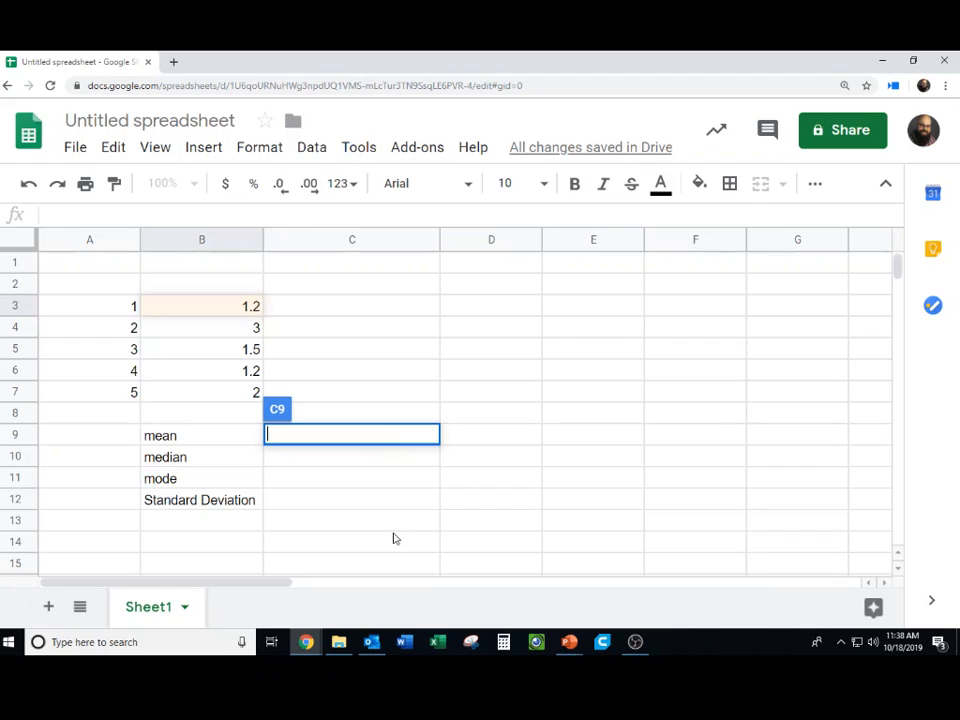
Step: Calculate the mean of B3:B7 in cell C9 with the AVERAGE function
{"action": "type", "text": "="}
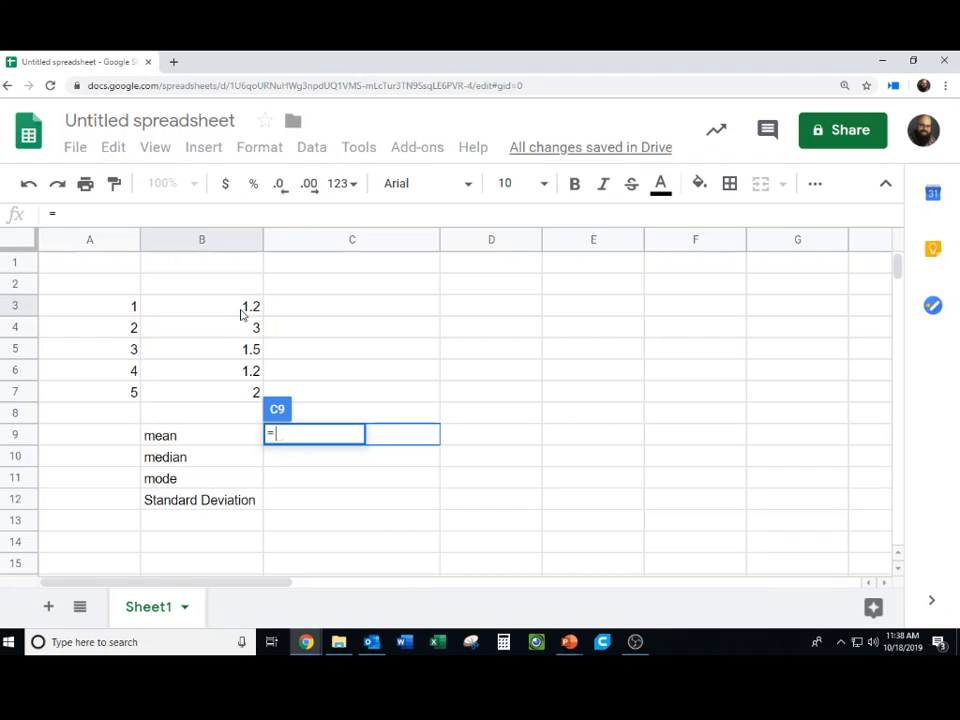
{"action": "type", "text": "aver"}
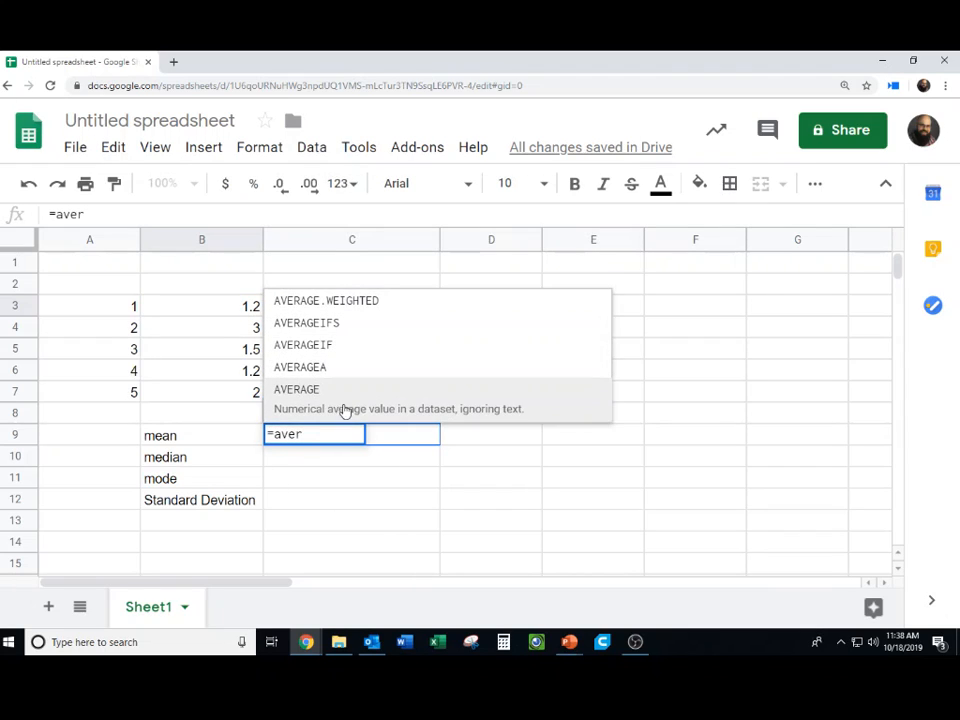
{"action": "left_click", "coordinate": [345, 410]}
{"action": "left_click", "coordinate": [242, 308]}
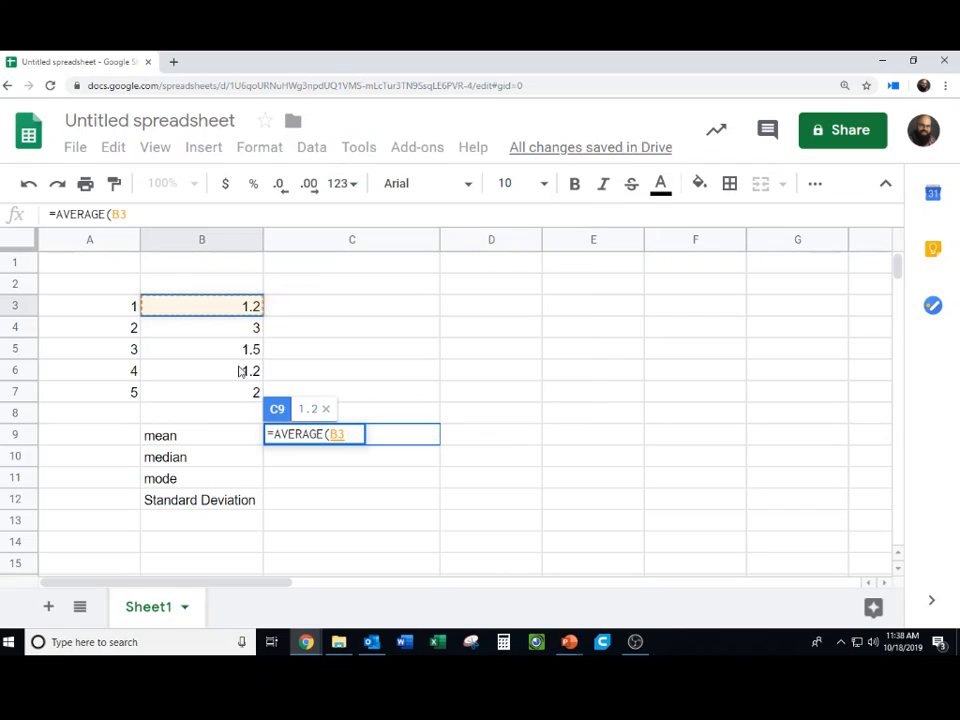
{"action": "left_click_drag", "start_coordinate": [236, 403], "coordinate": [240, 403]}
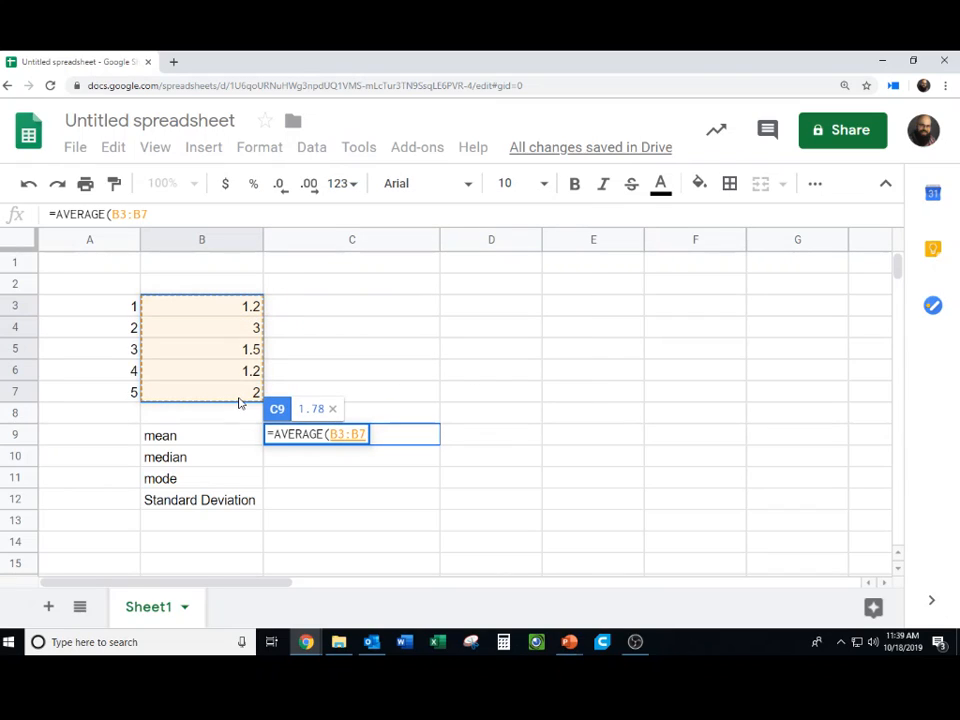
{"action": "key", "text": "Return"}
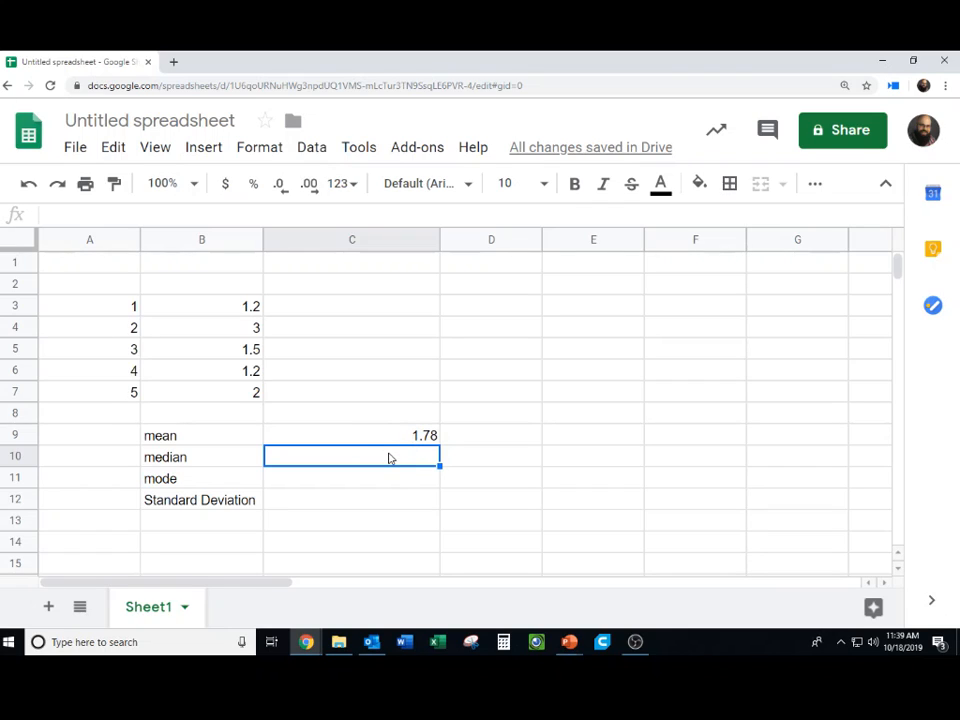
Step: Calculate the median in cell C10 with the MEDIAN function, referencing B3, B6, B7, B5 and B4 individually
{"action": "type", "text": "=m"}
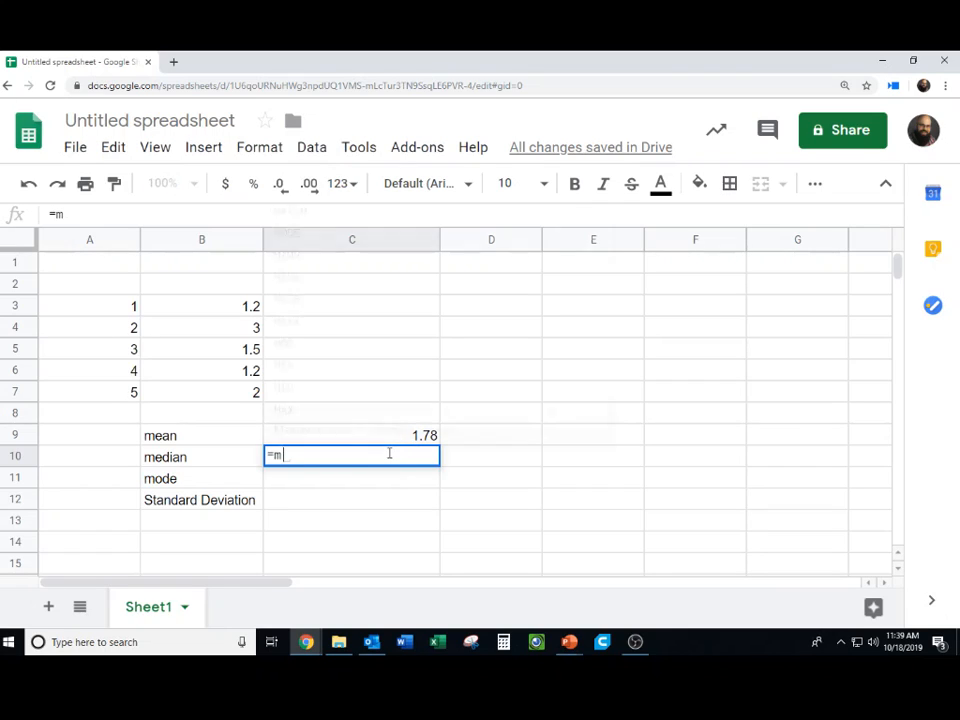
{"action": "type", "text": "e"}
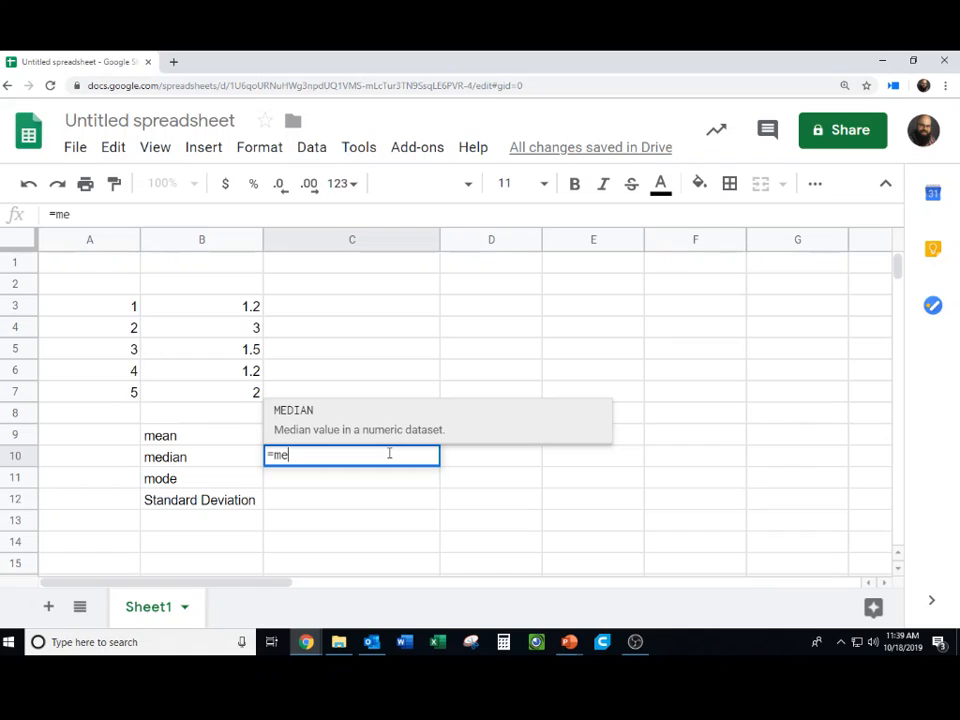
{"action": "left_click", "coordinate": [381, 441]}
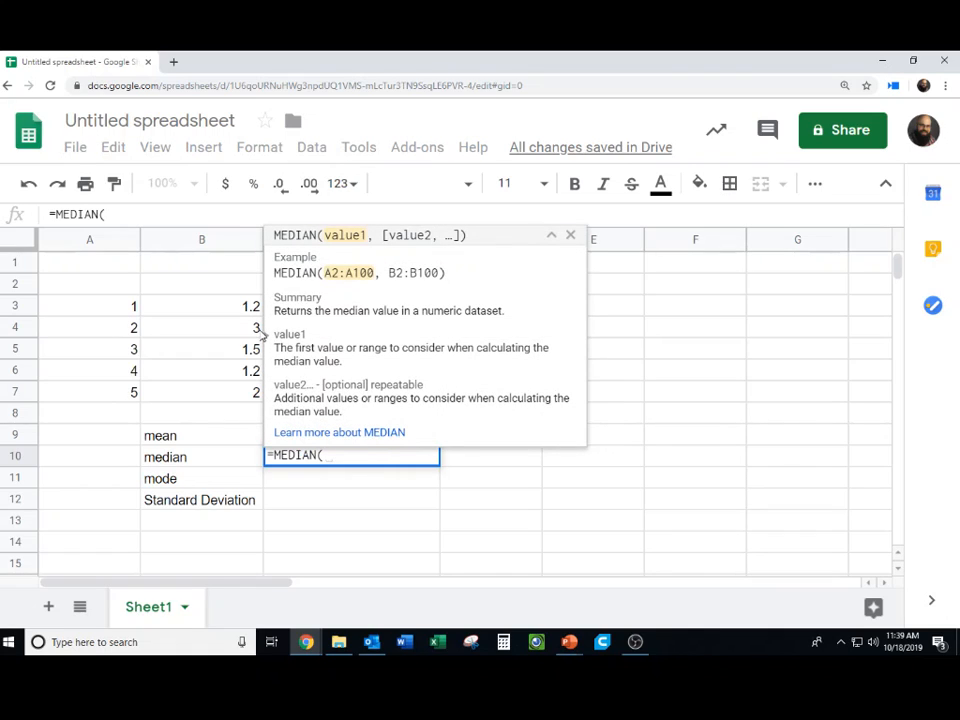
{"action": "left_click", "coordinate": [254, 310]}
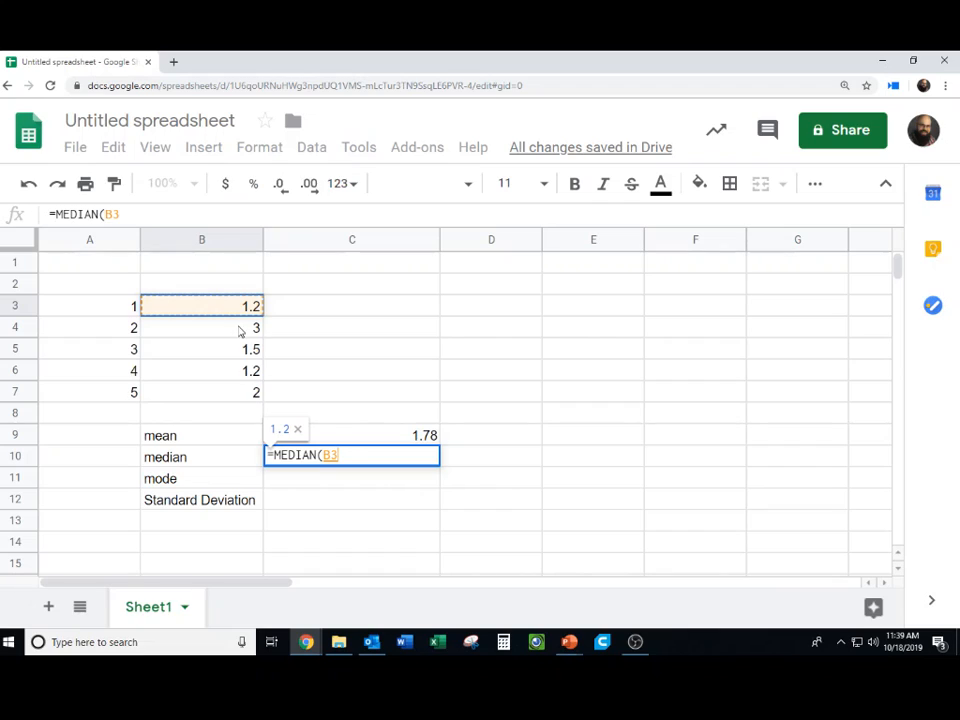
{"action": "type", "text": ","}
{"action": "left_click", "coordinate": [242, 372]}
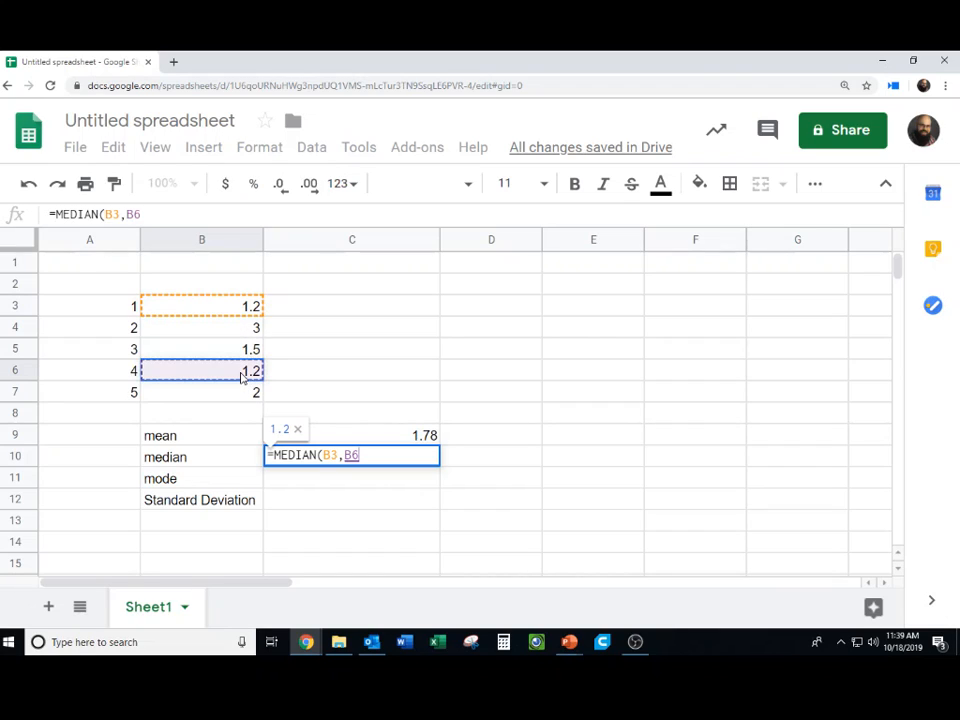
{"action": "type", "text": ","}
{"action": "left_click", "coordinate": [238, 390]}
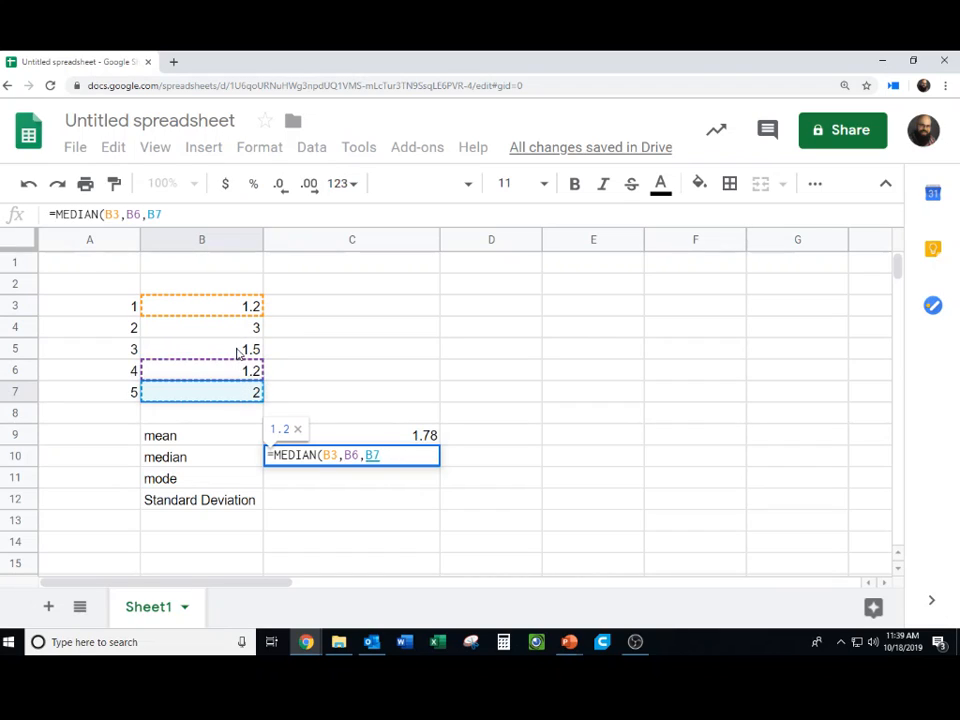
{"action": "type", "text": ","}
{"action": "left_click", "coordinate": [238, 349]}
{"action": "type", "text": ","}
{"action": "left_click", "coordinate": [240, 328]}
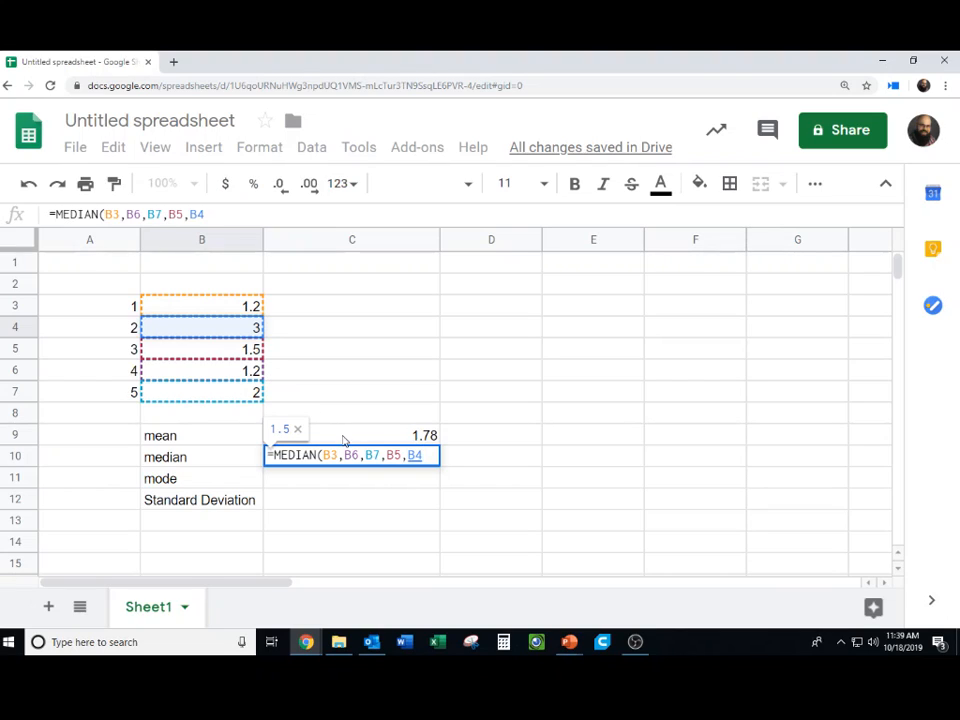
{"action": "key", "text": "Return"}
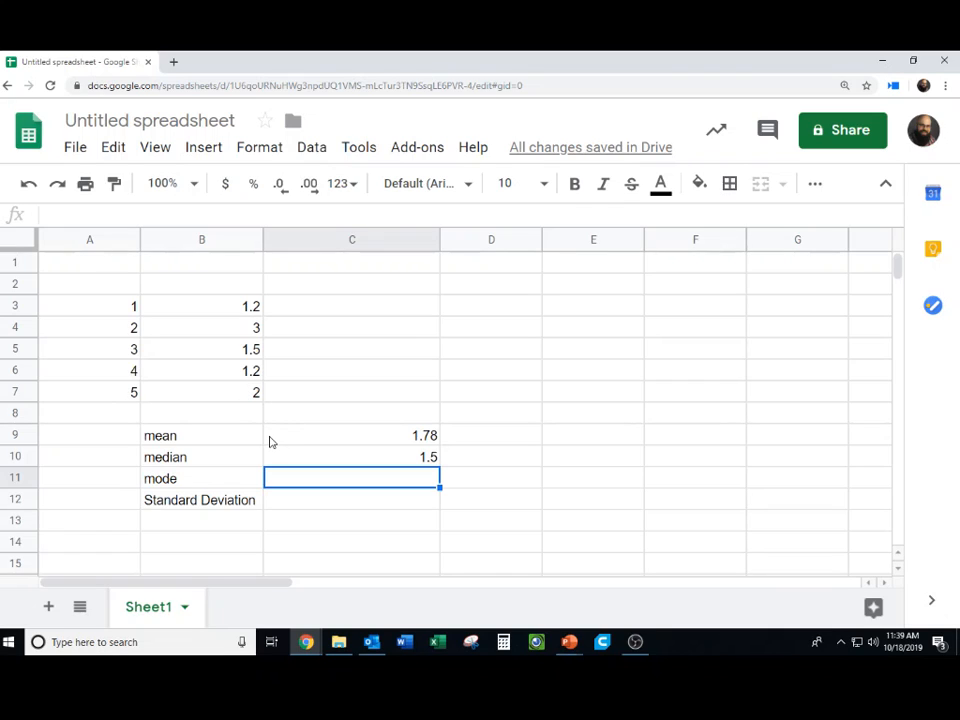
Step: Calculate the mode of B3:B7 in cell C11 with the MODE.SNGL function
{"action": "type", "text": "=mod"}
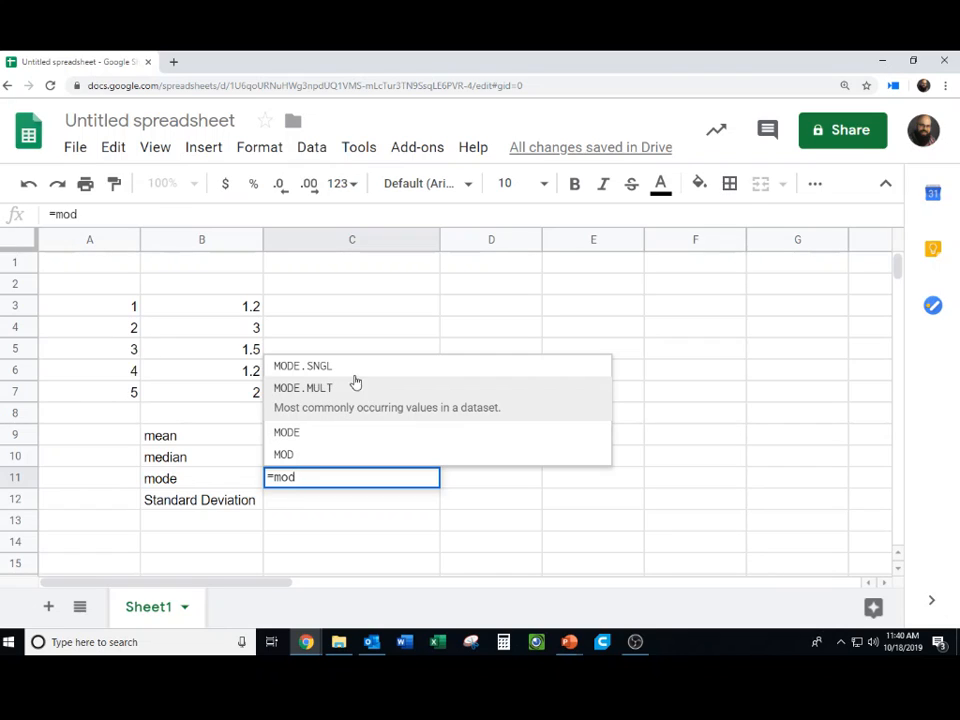
{"action": "key", "text": "Tab"}
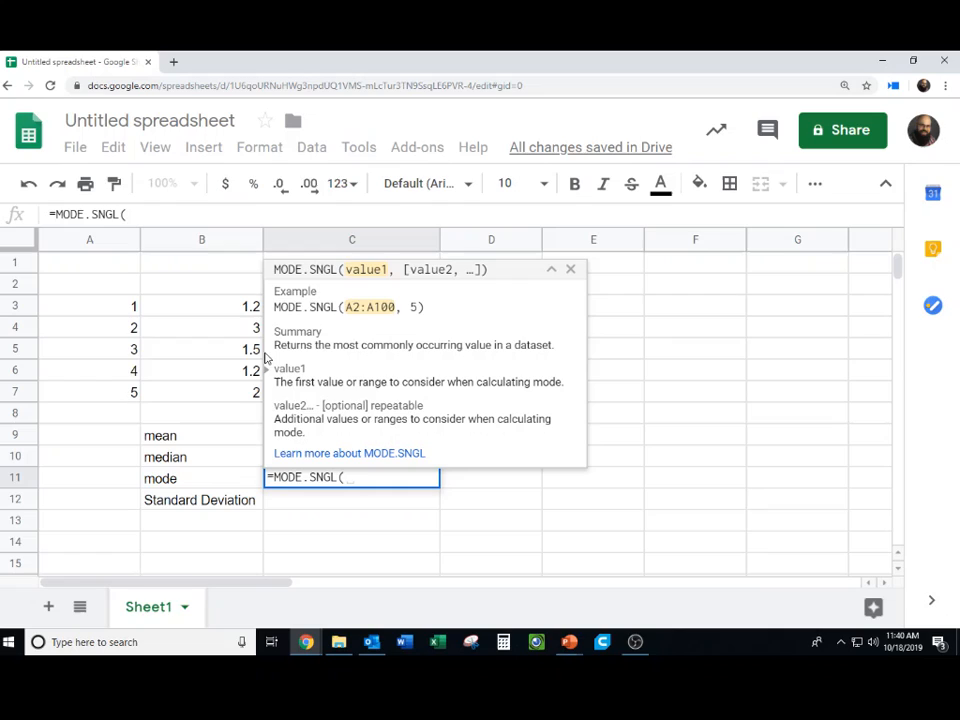
{"action": "left_click", "coordinate": [240, 306]}
{"action": "left_click", "coordinate": [254, 394], "text": "shift"}
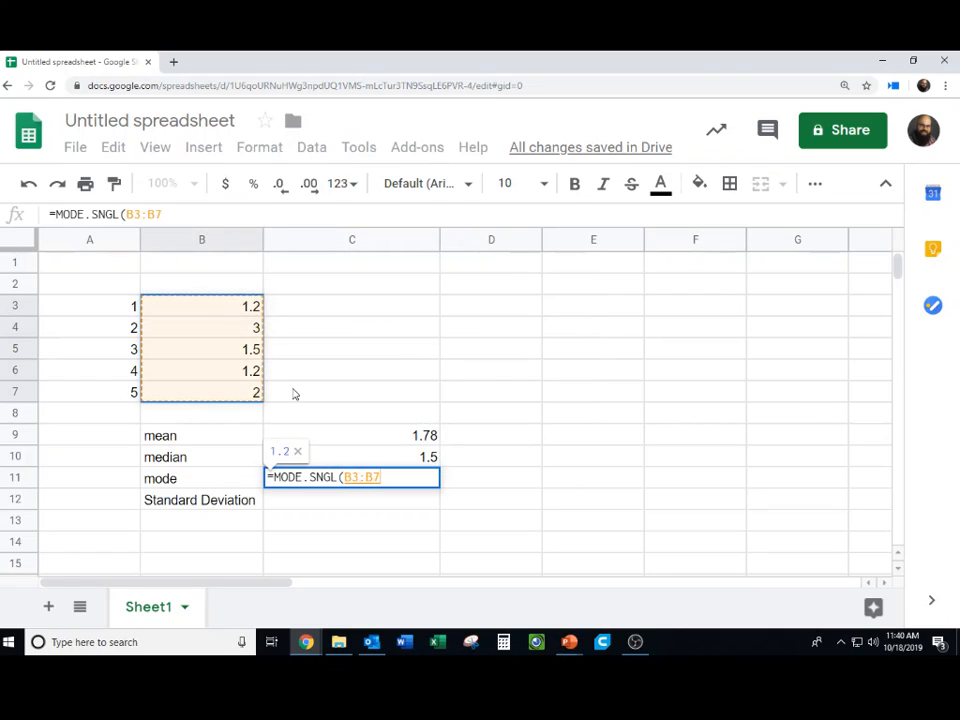
{"action": "key", "text": "Return"}
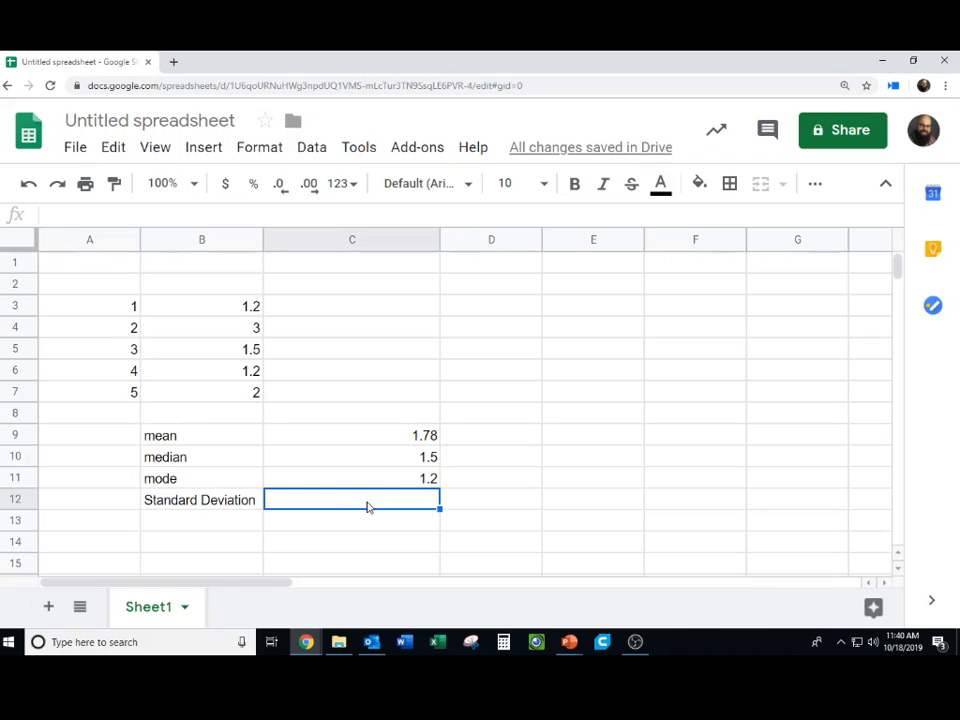
Step: Calculate the population standard deviation of B3:B7 in cell C12 with the STDEV.P function
{"action": "type", "text": "="}
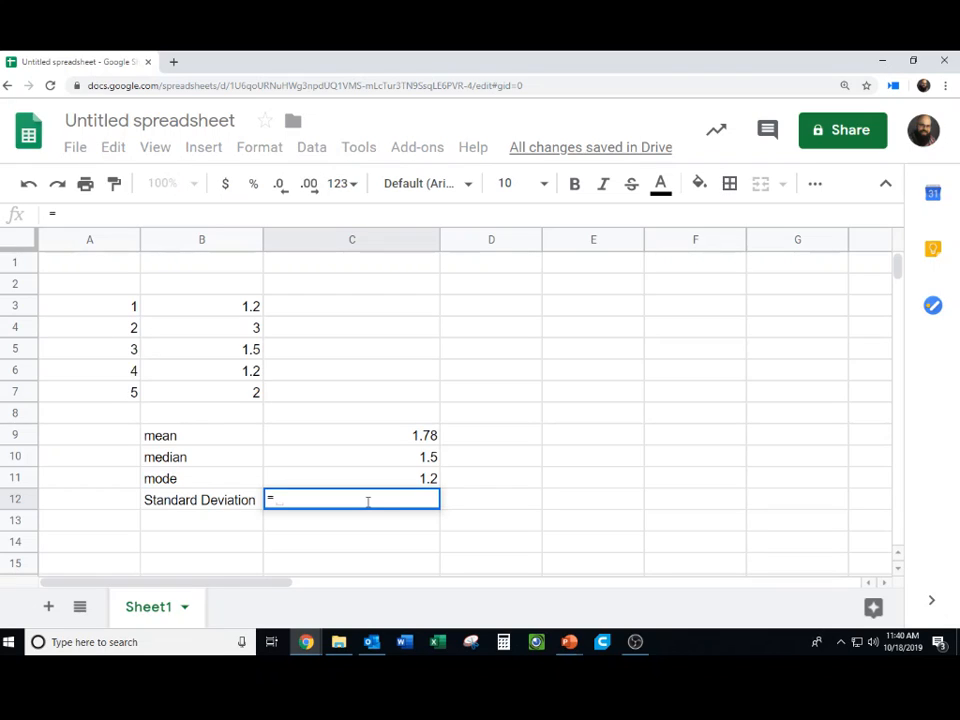
{"action": "type", "text": "st"}
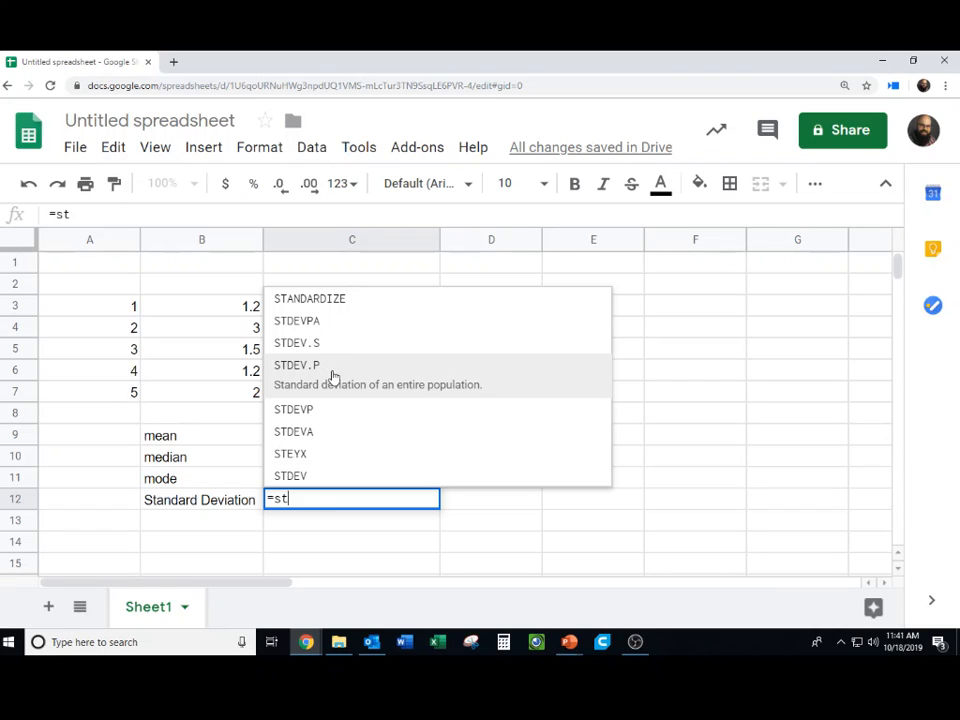
{"action": "left_click", "coordinate": [330, 376]}
{"action": "left_click", "coordinate": [236, 306]}
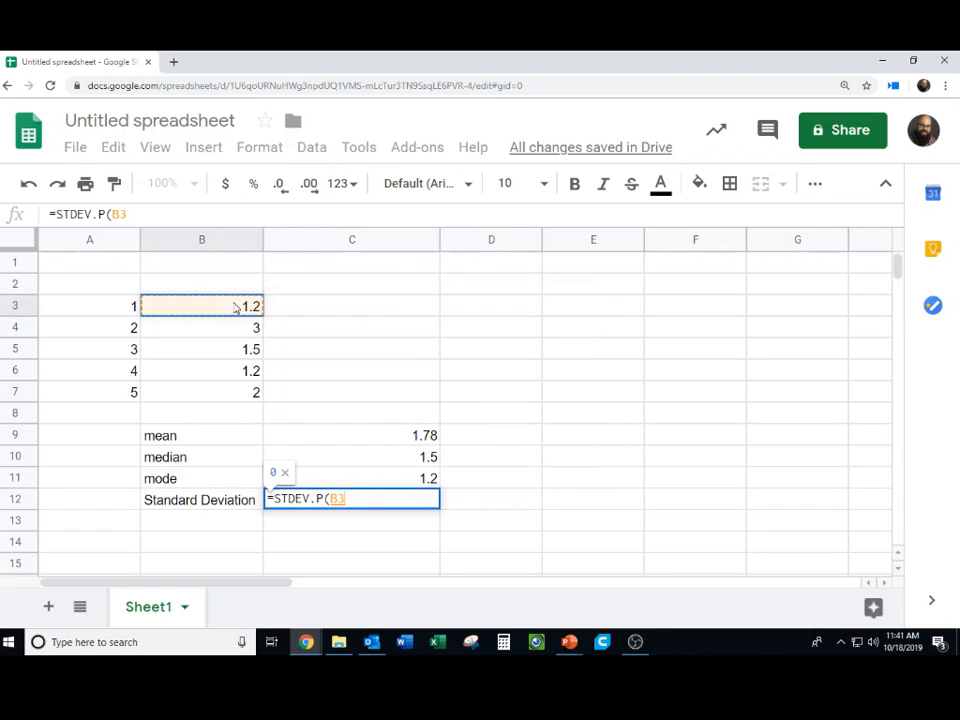
{"action": "left_click_drag", "start_coordinate": [262, 400], "coordinate": [258, 398]}
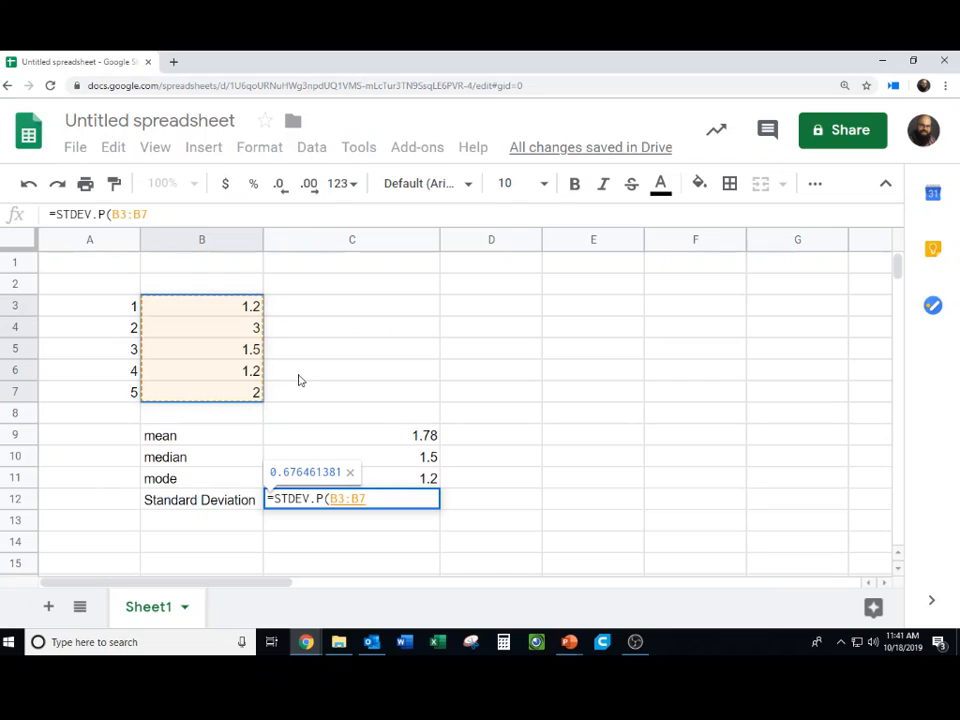
{"action": "key", "text": "Return"}
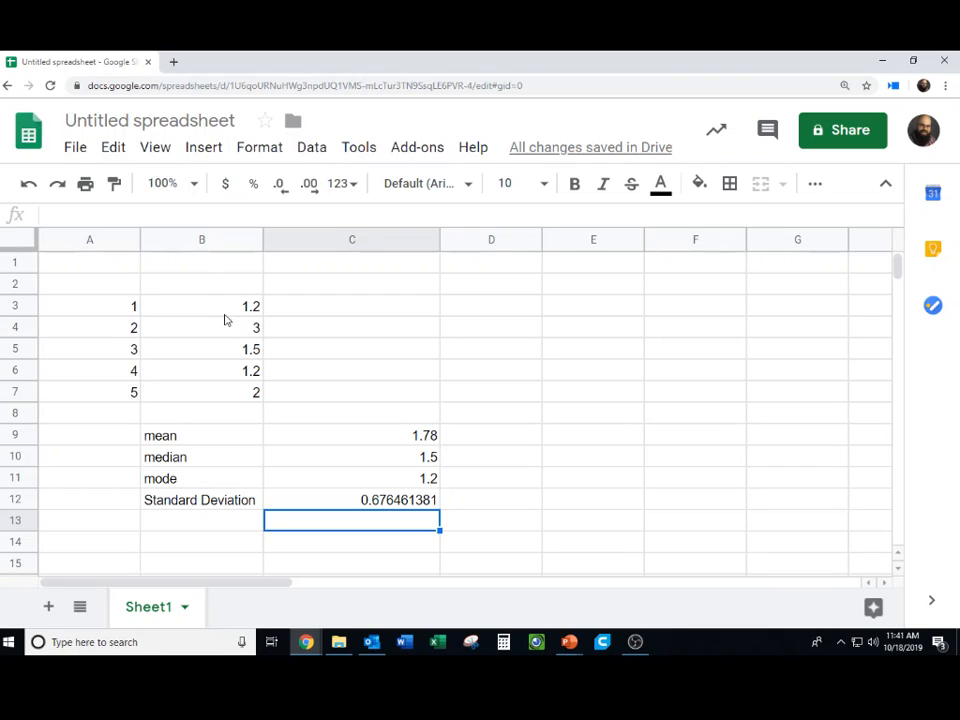
Step: Insert a column chart based on the data range A3:B7
{"action": "left_click", "coordinate": [117, 310]}
{"action": "left_click_drag", "start_coordinate": [117, 310], "coordinate": [231, 398]}
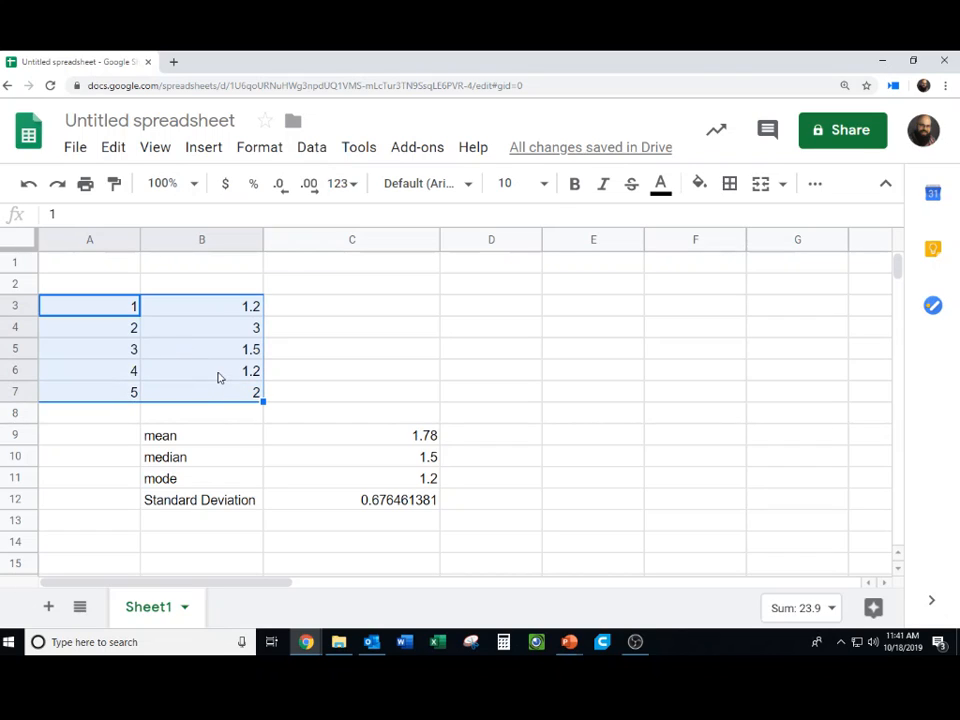
{"action": "left_click", "coordinate": [215, 152]}
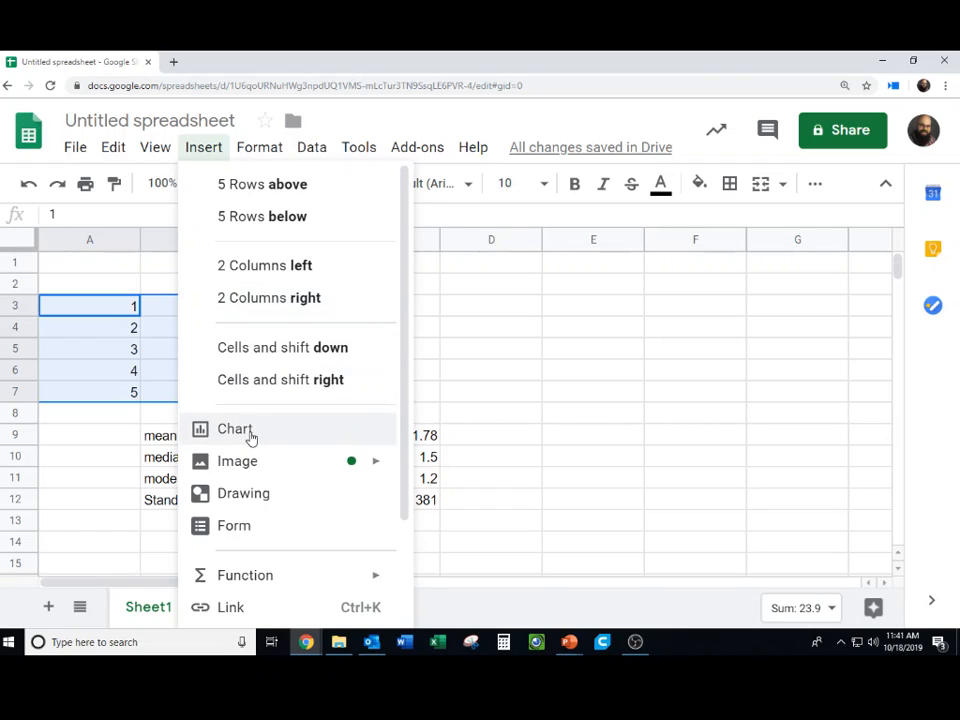
{"action": "left_click", "coordinate": [250, 430]}
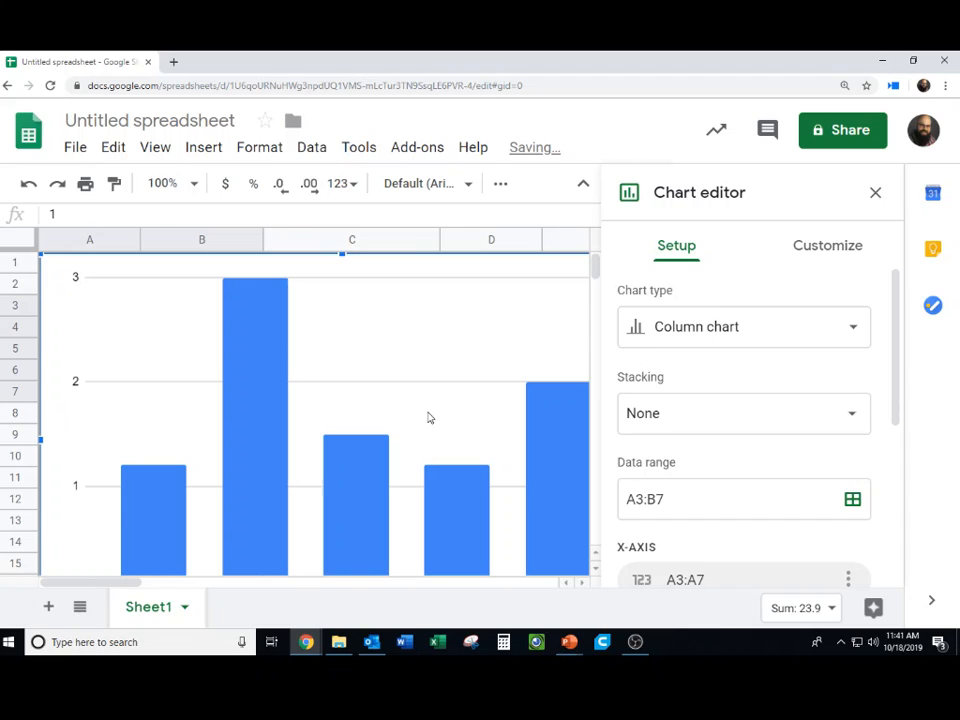
{"action": "key", "text": "ctrl+minus"}
{"action": "key", "text": "ctrl+minus"}
{"action": "key", "text": "ctrl+minus"}
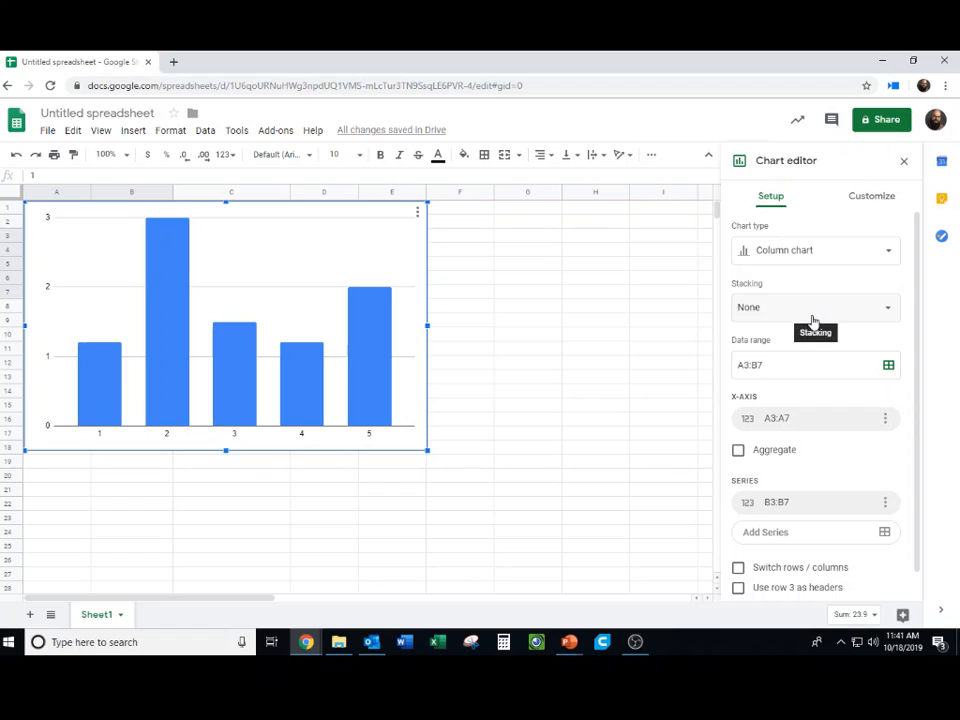
Step: Review the stacking options and chart types available for the chart, keeping the column chart
{"action": "left_click", "coordinate": [782, 309]}
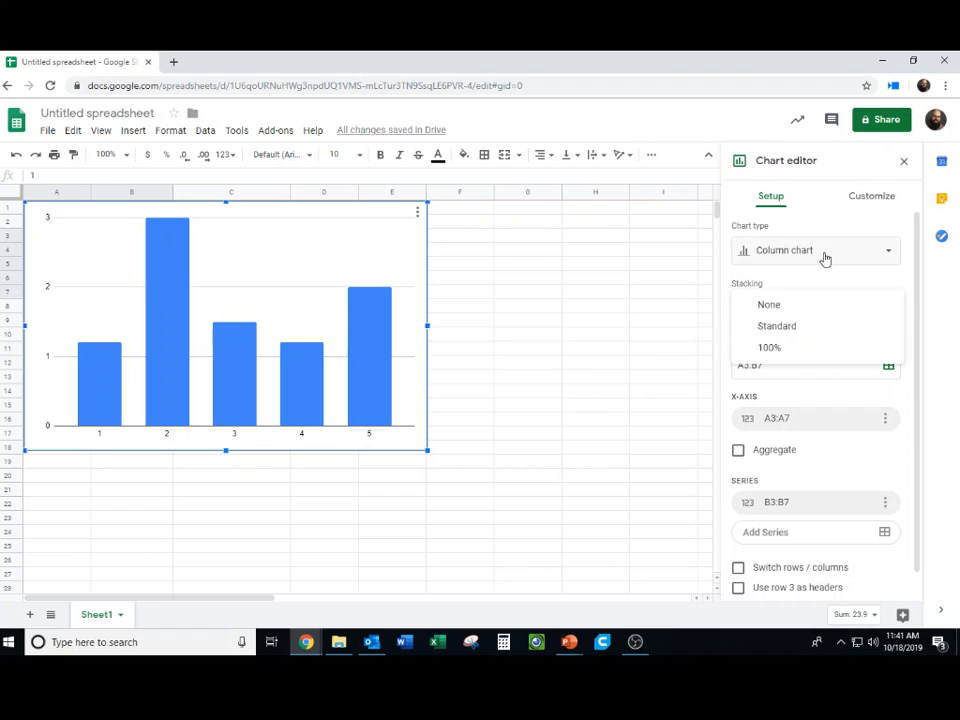
{"action": "left_click", "coordinate": [766, 252]}
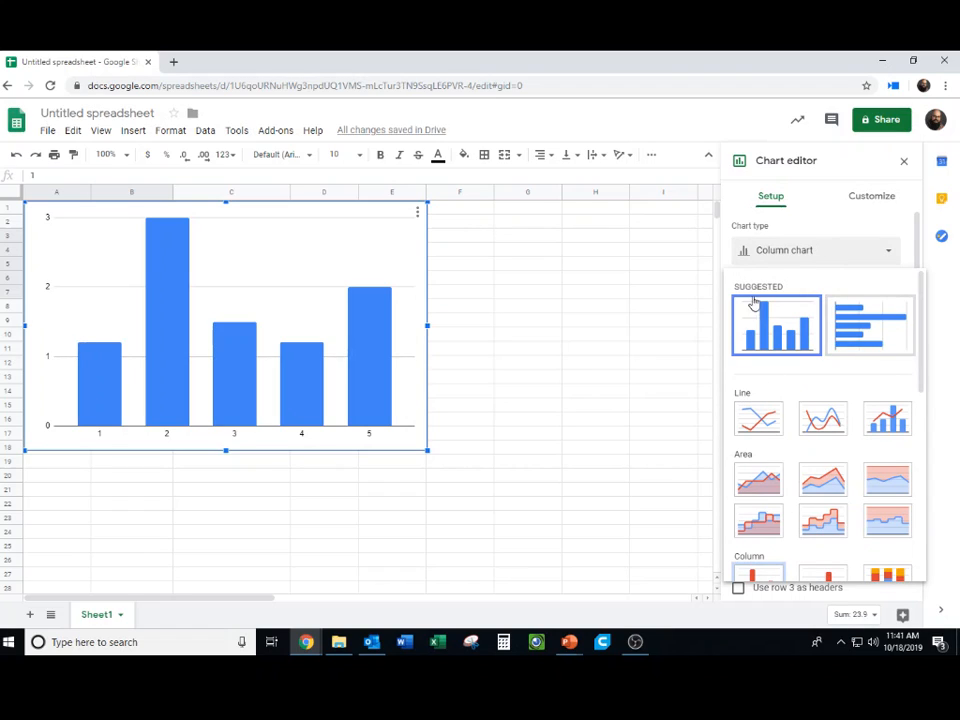
{"action": "mouse_move", "coordinate": [231, 361]}
{"action": "scroll", "coordinate": [825, 540], "scroll_direction": "down", "scroll_amount": 3}
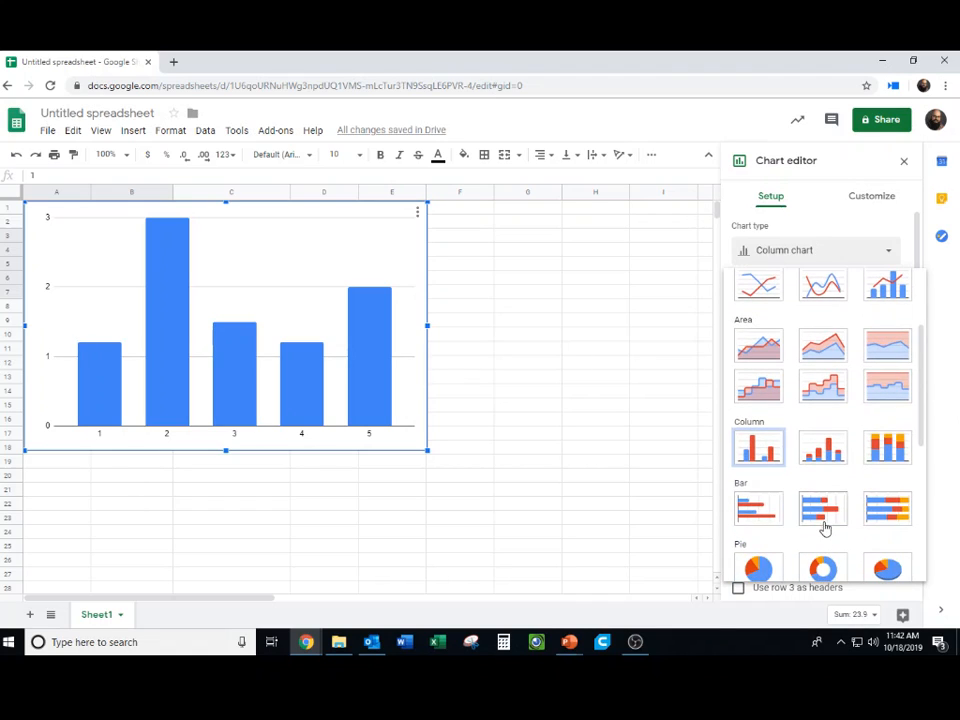
{"action": "scroll", "coordinate": [825, 510], "scroll_direction": "down", "scroll_amount": 2}
{"action": "scroll", "coordinate": [815, 470], "scroll_direction": "up", "scroll_amount": 5}
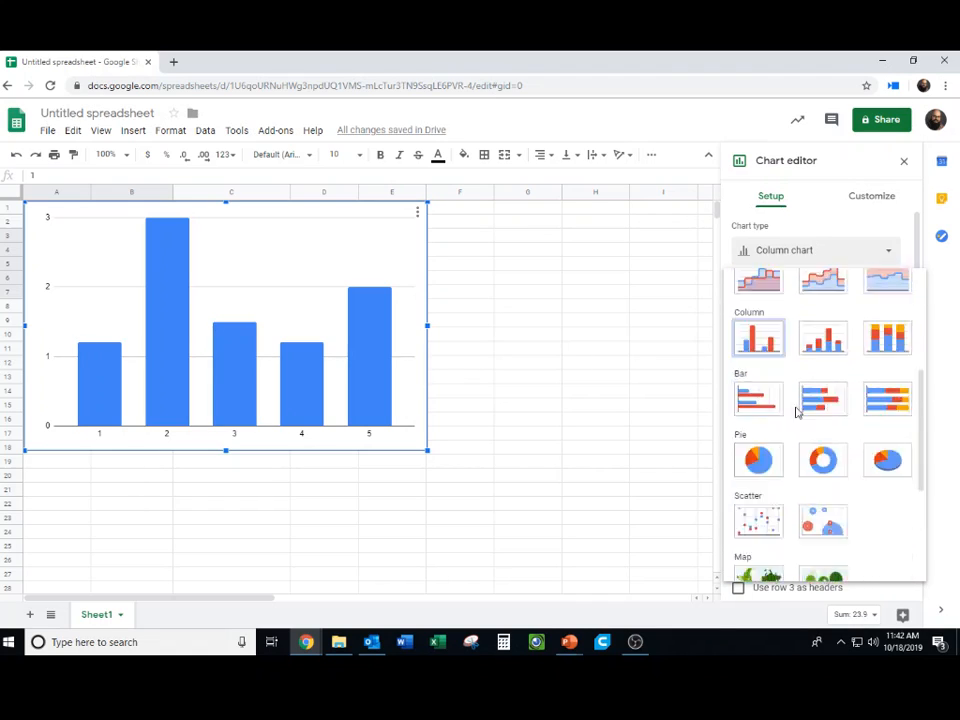
{"action": "left_click", "coordinate": [784, 254]}
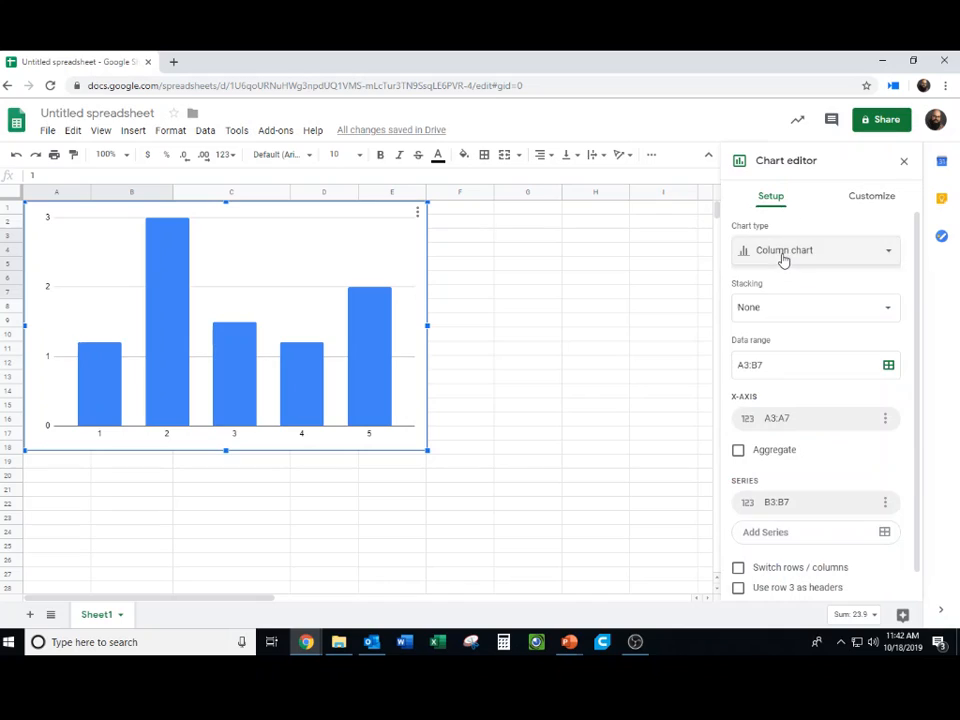
Step: Move the chart clear of the data in columns A and B and set its title to Flight times
{"action": "left_click", "coordinate": [862, 196]}
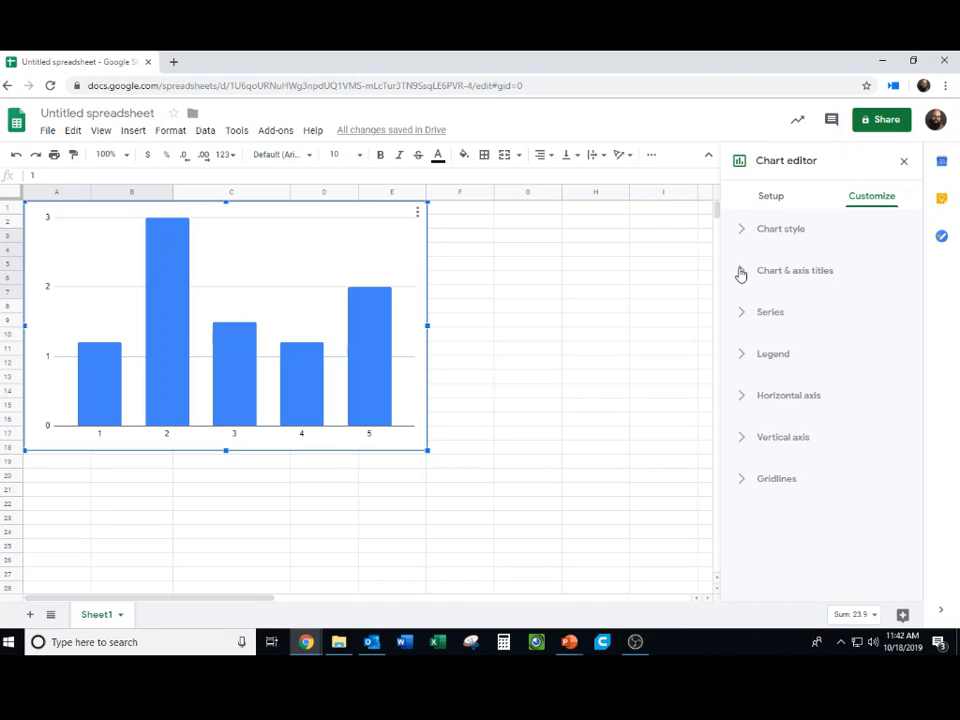
{"action": "left_click_drag", "start_coordinate": [276, 216], "coordinate": [465, 229]}
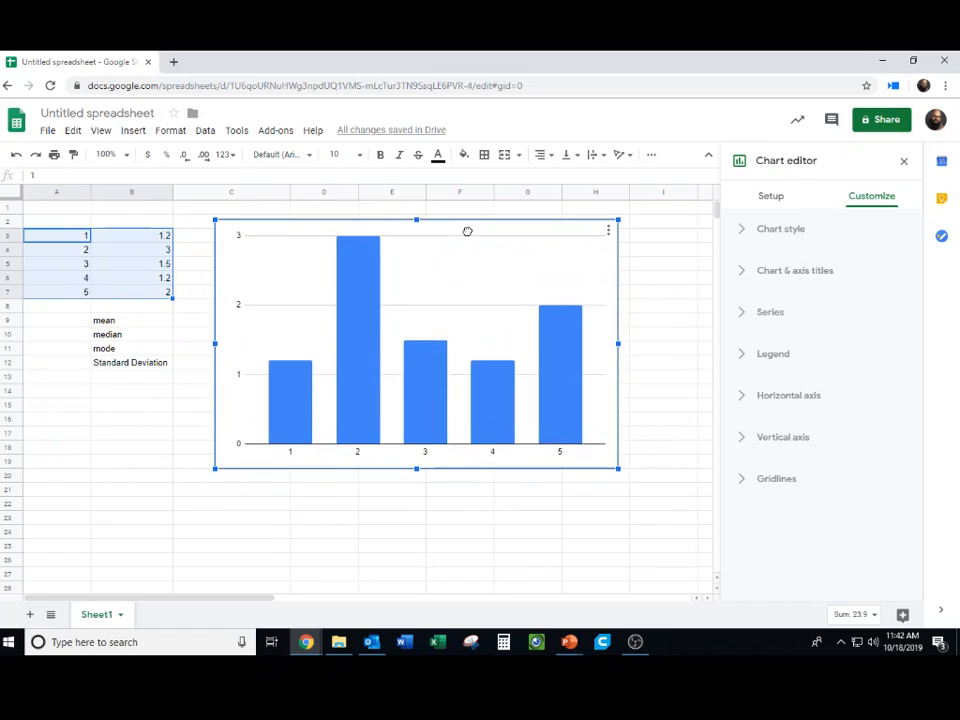
{"action": "left_click", "coordinate": [751, 272]}
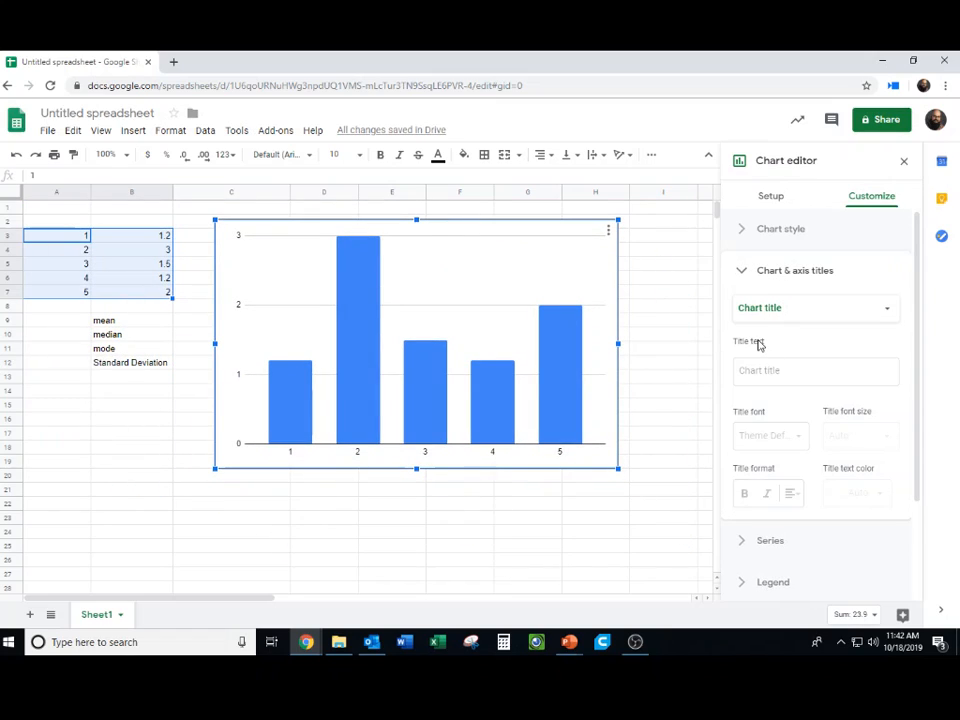
{"action": "left_click", "coordinate": [761, 371]}
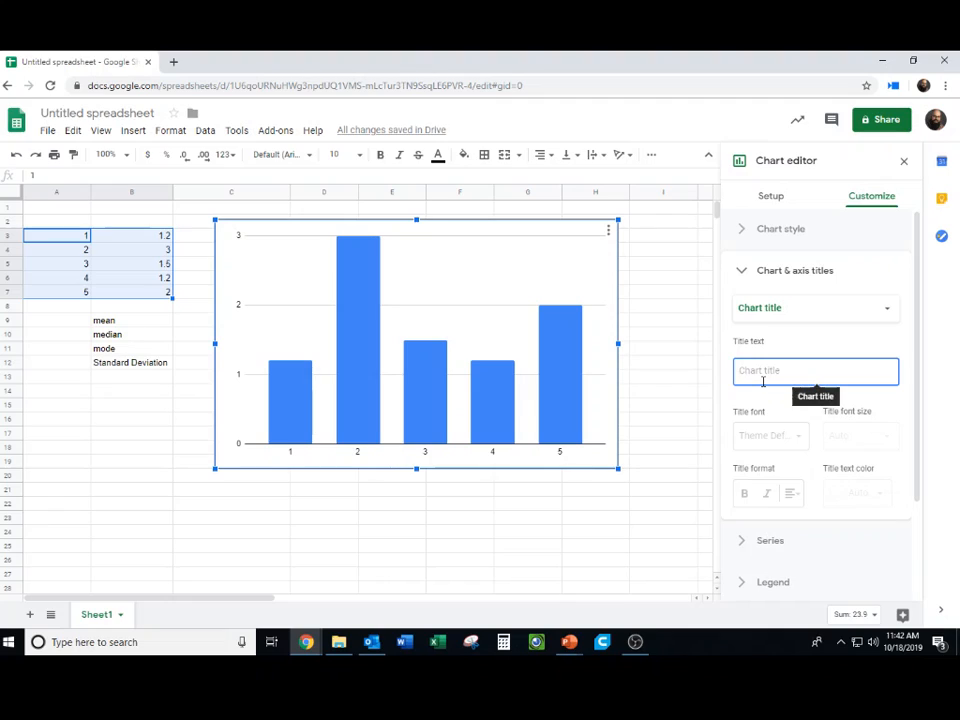
{"action": "type", "text": "F"}
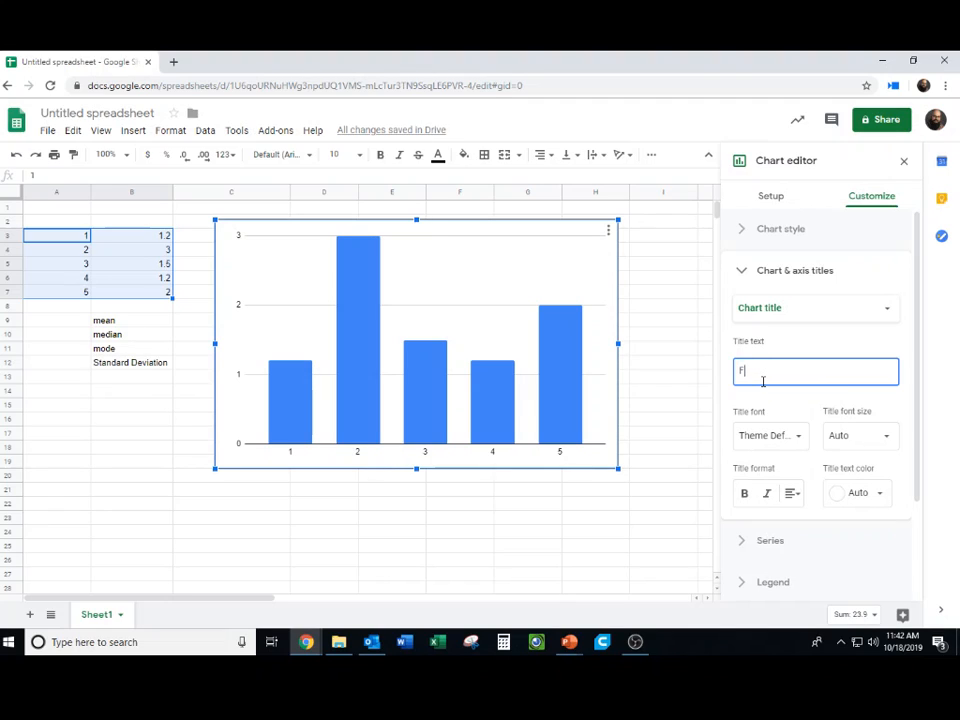
{"action": "type", "text": "light i"}
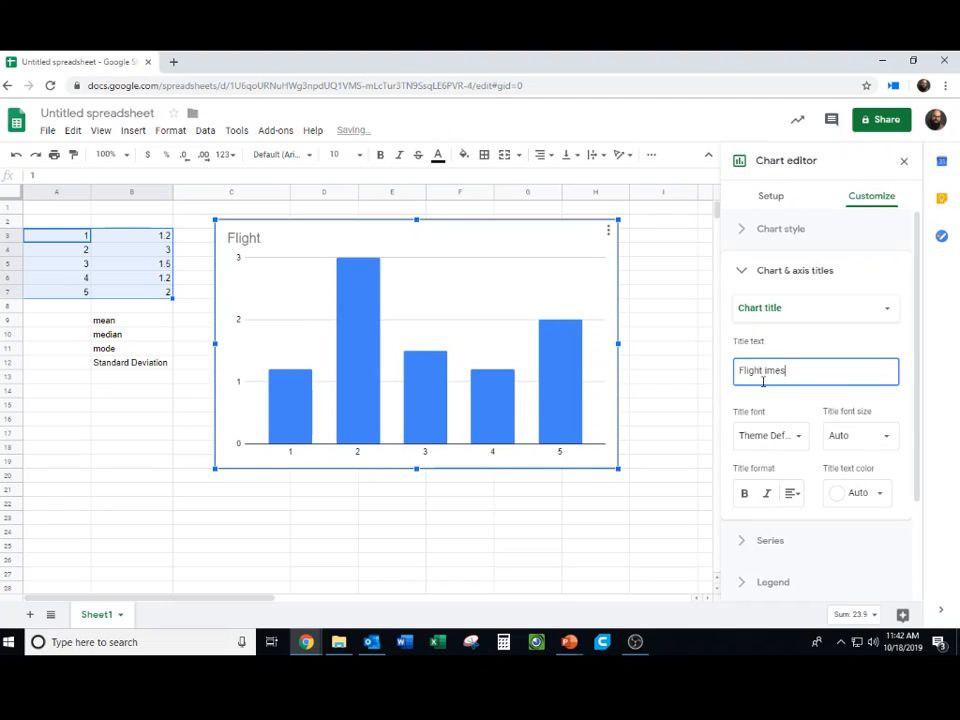
{"action": "type", "text": "mes"}
{"action": "key", "text": "BackSpace"}
{"action": "key", "text": "BackSpace"}
{"action": "type", "text": "t"}
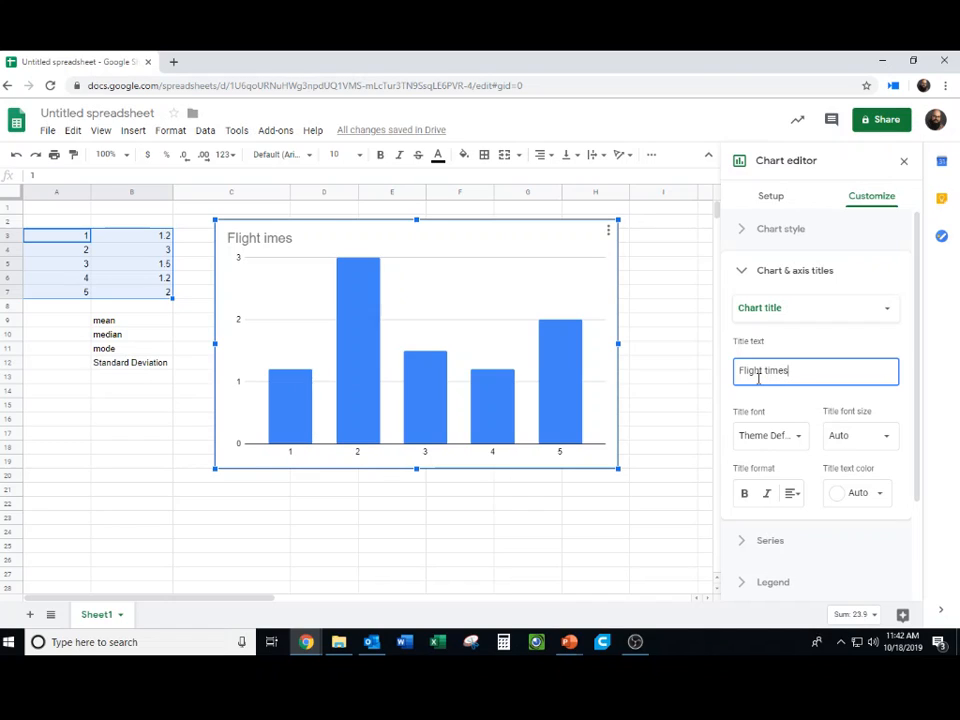
{"action": "left_click", "coordinate": [664, 420]}
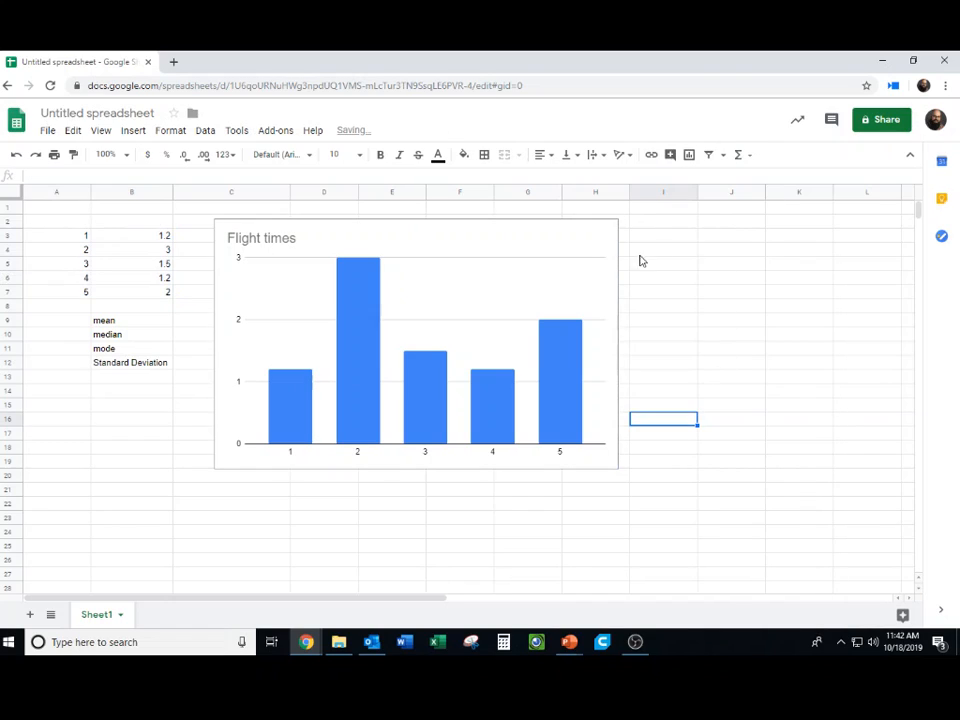
Step: Add the horizontal axis title Trail to the Flight times chart
{"action": "left_click", "coordinate": [304, 252]}
{"action": "double_click", "coordinate": [322, 238]}
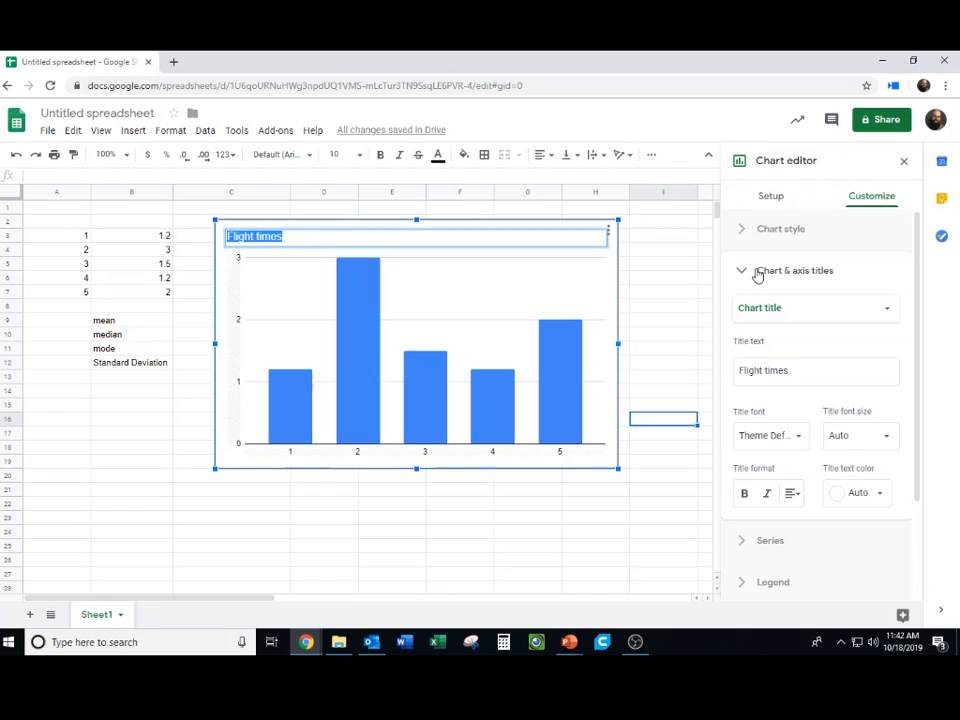
{"action": "left_click", "coordinate": [772, 312]}
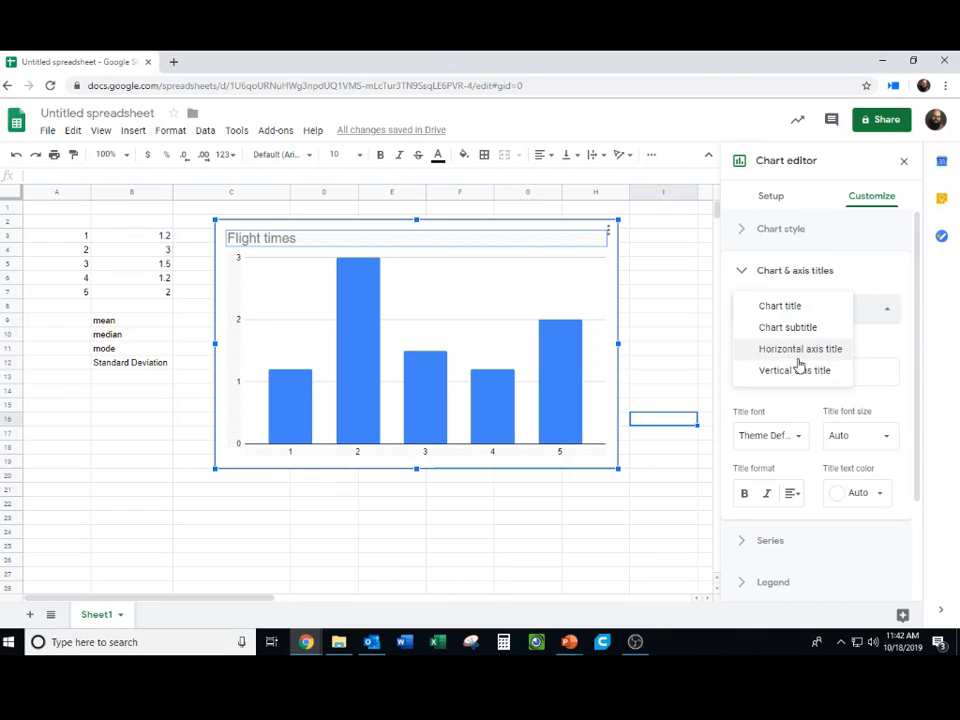
{"action": "left_click", "coordinate": [796, 350]}
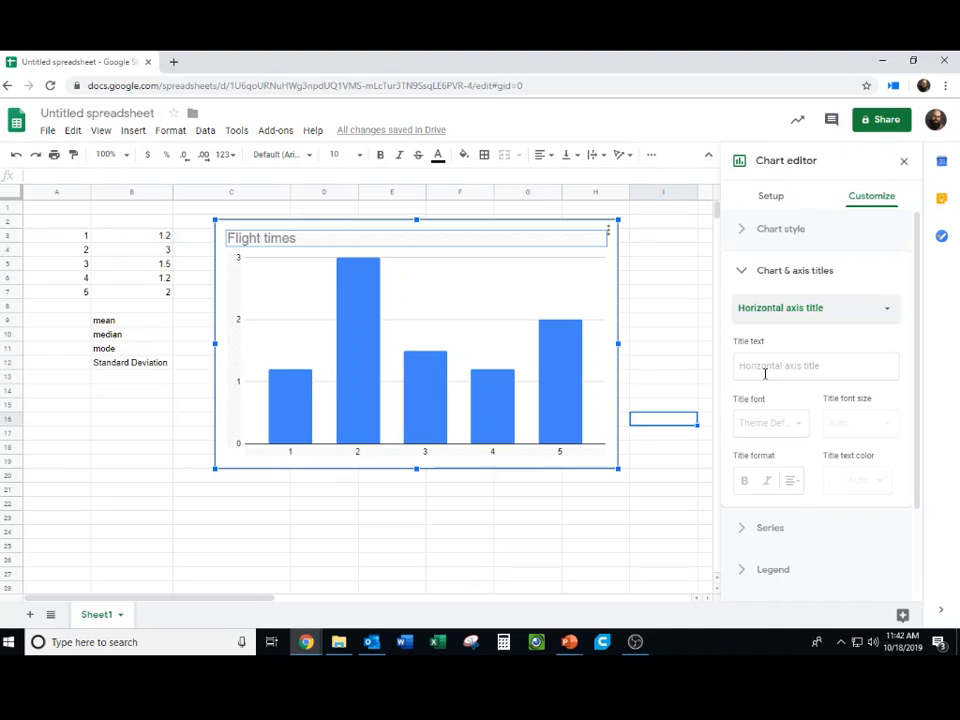
{"action": "left_click", "coordinate": [764, 370]}
{"action": "type", "text": "Trail"}
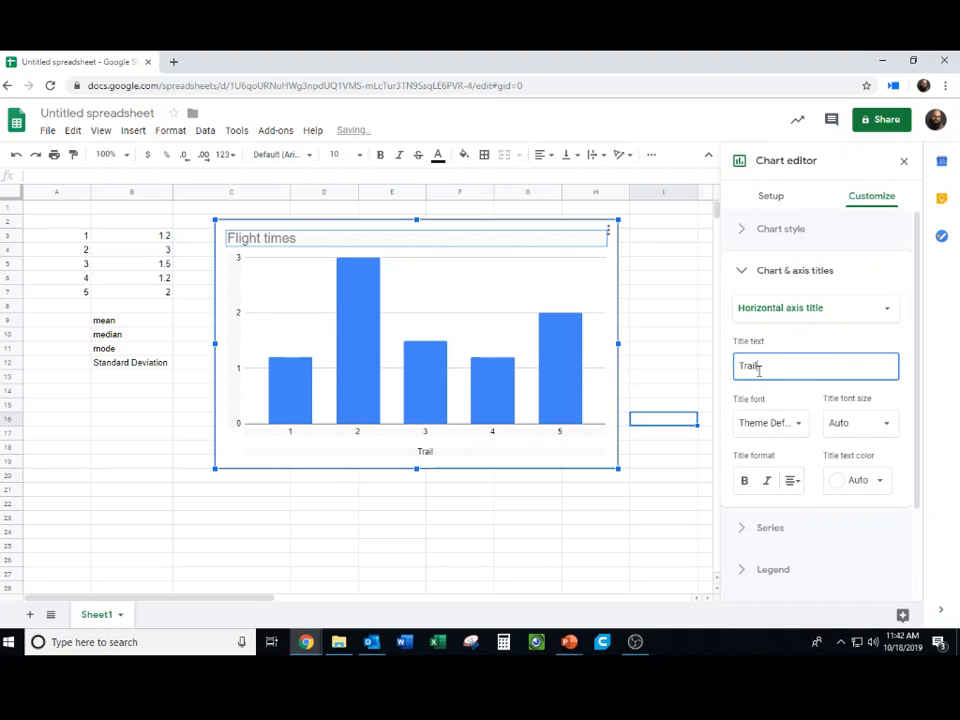
Step: Set the chart's vertical axis title to Time (sec)
{"action": "left_click", "coordinate": [873, 318]}
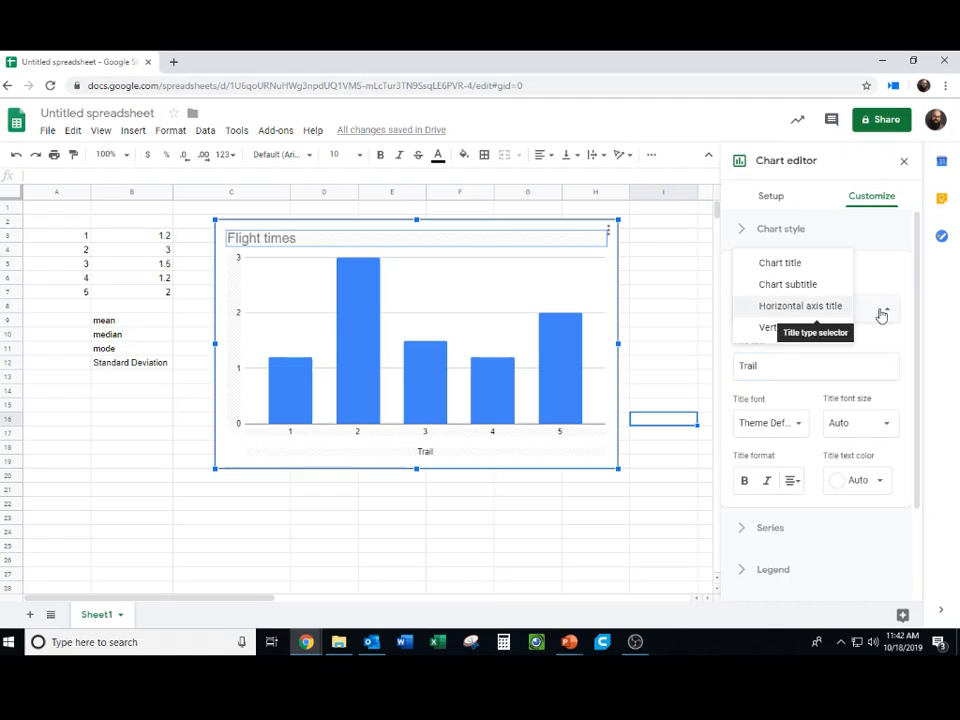
{"action": "left_click", "coordinate": [880, 316]}
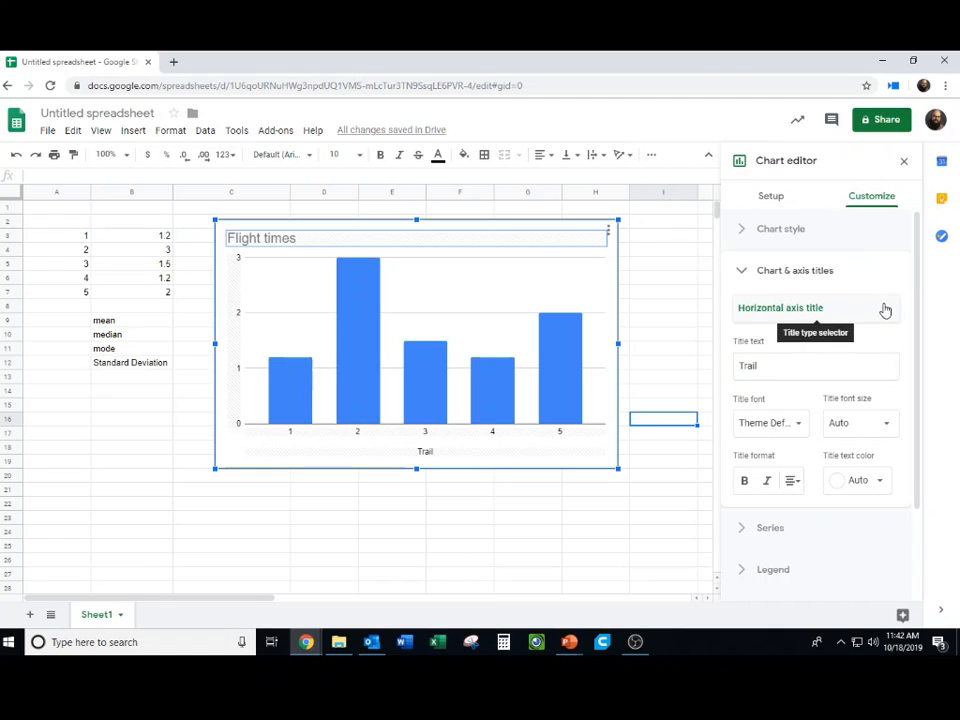
{"action": "left_click", "coordinate": [880, 311]}
{"action": "left_click", "coordinate": [784, 329]}
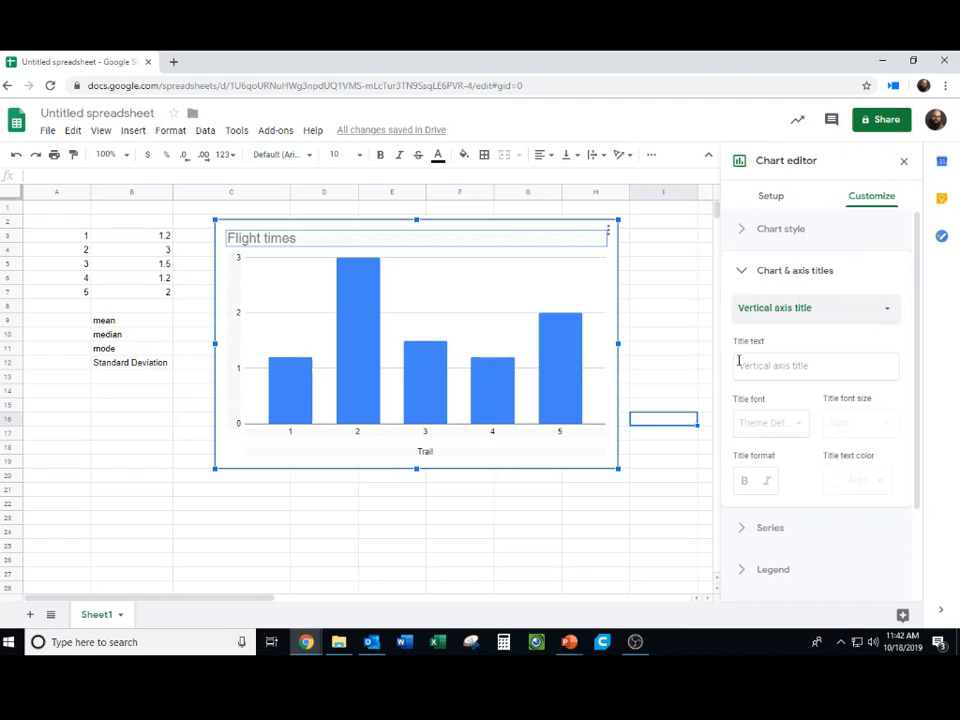
{"action": "left_click", "coordinate": [754, 366]}
{"action": "type", "text": "Time "}
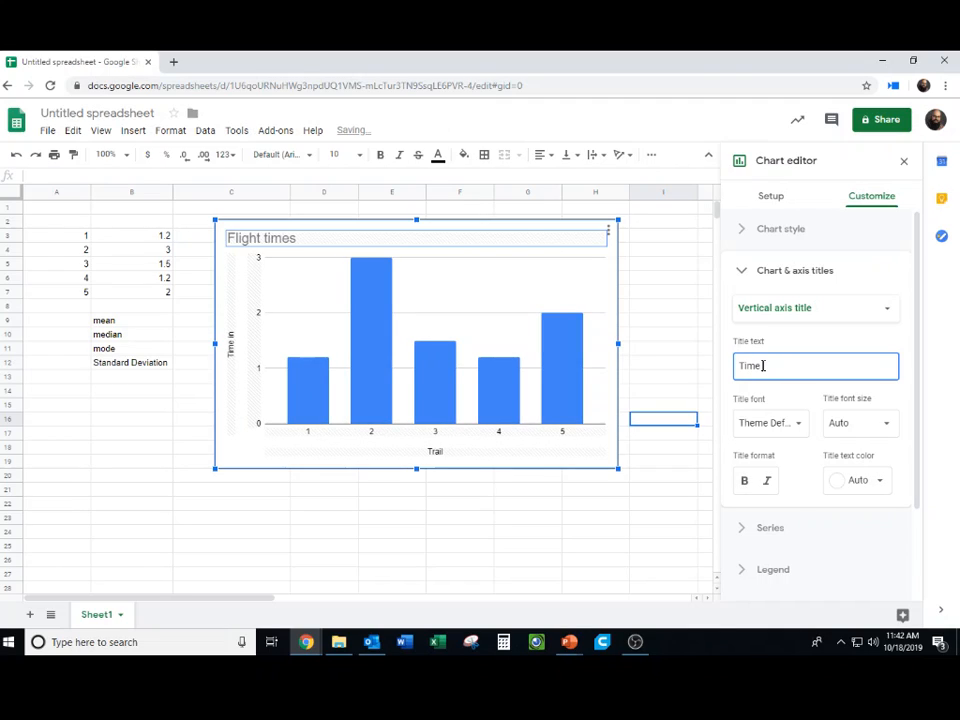
{"action": "type", "text": "(sec)"}
{"action": "scroll", "coordinate": [718, 511], "scroll_direction": "down", "scroll_amount": 1}
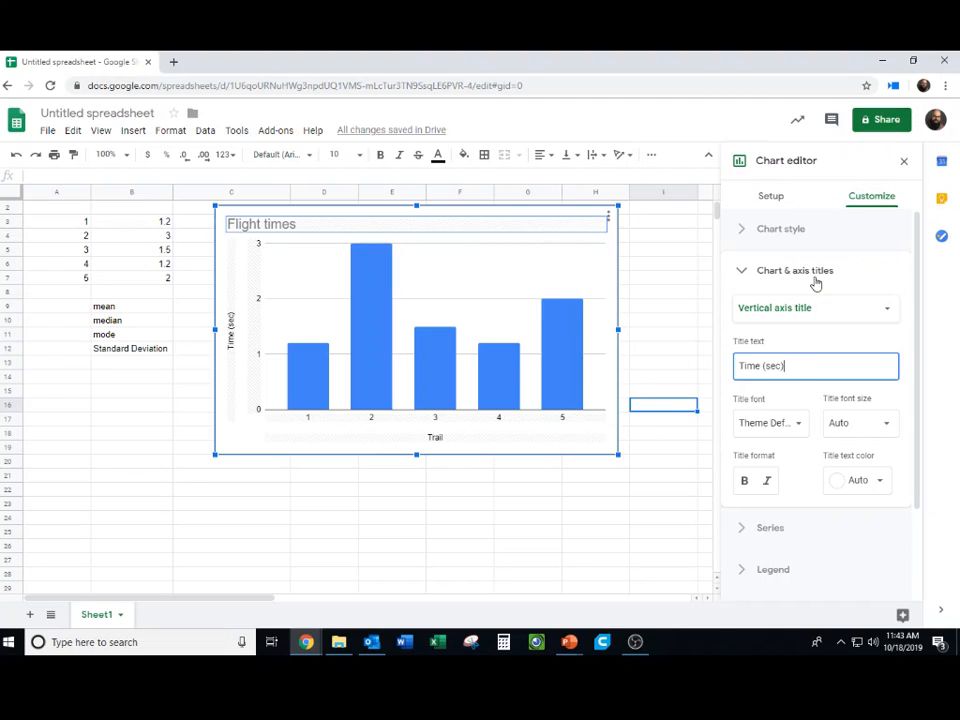
{"action": "left_click", "coordinate": [808, 312]}
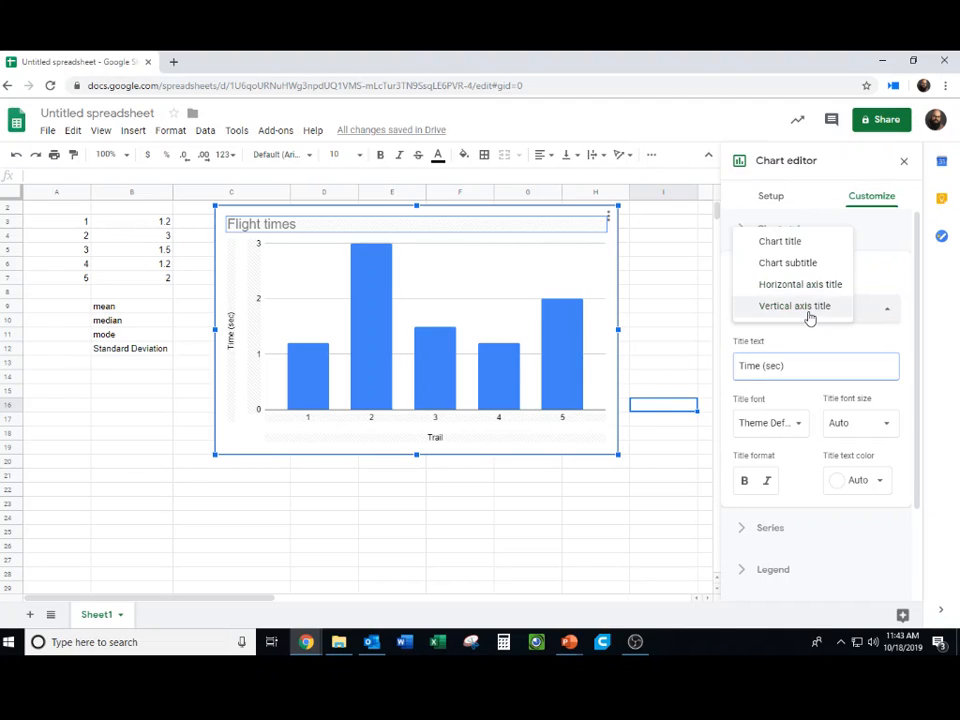
{"action": "left_click", "coordinate": [788, 243]}
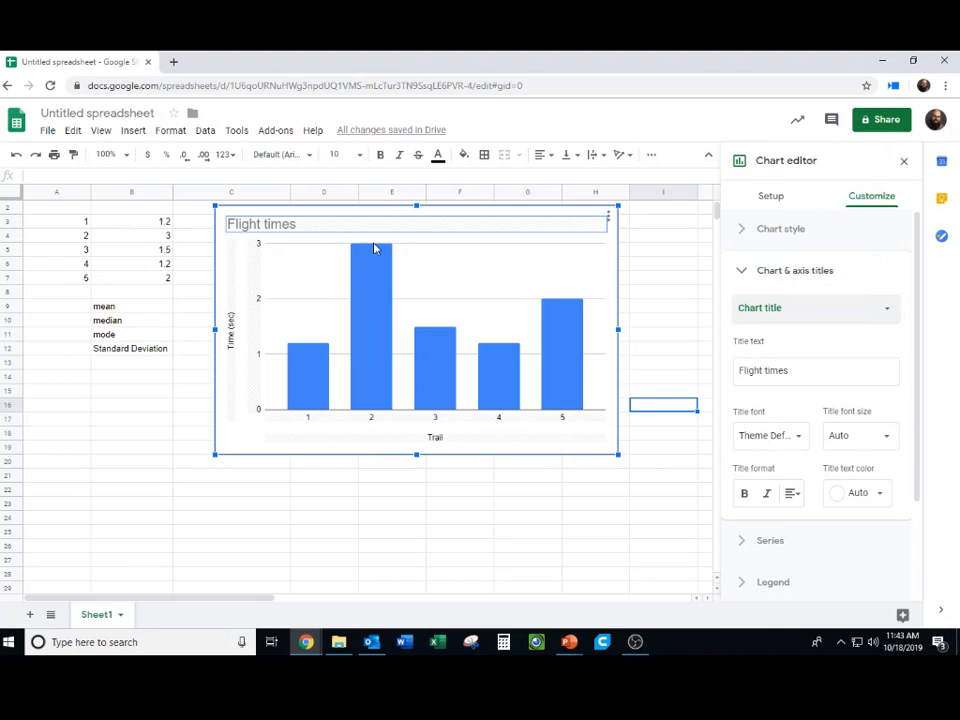
{"action": "double_click", "coordinate": [317, 225]}
{"action": "left_click", "coordinate": [343, 223]}
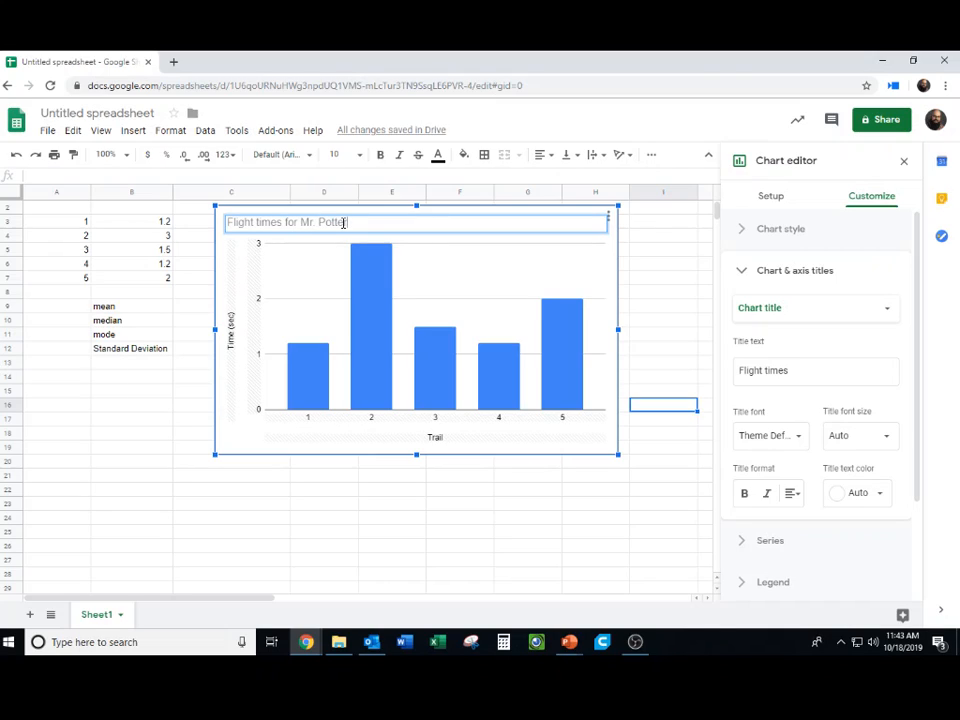
{"action": "left_click", "coordinate": [402, 552]}
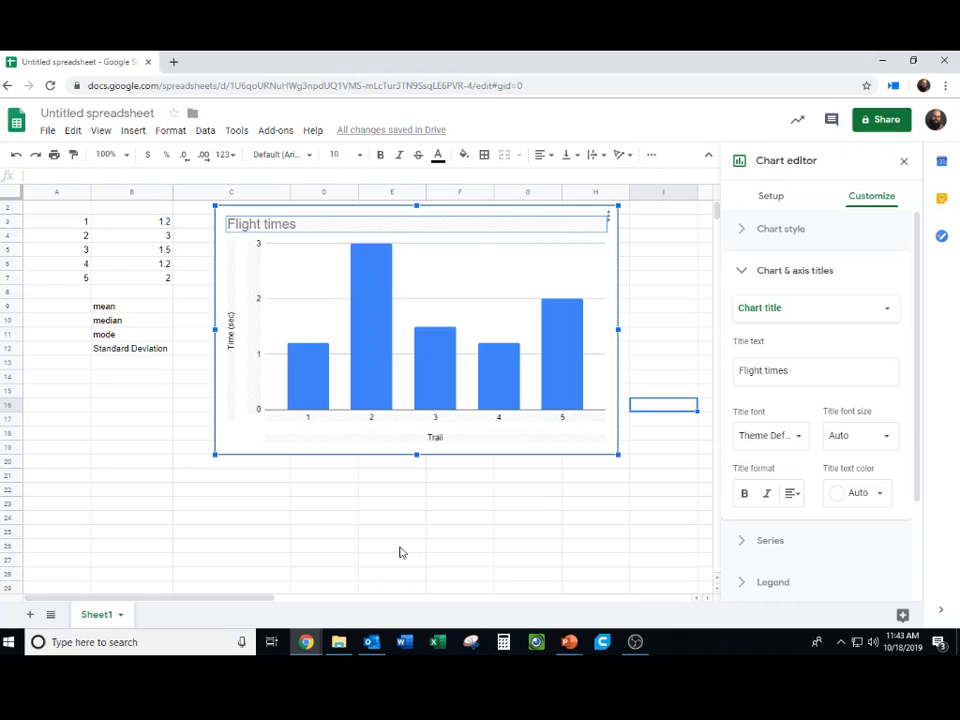
Step: Extend the chart title to read Flight times for, followed by the person's title and surname, and leave chart editing
{"action": "left_click", "coordinate": [349, 223]}
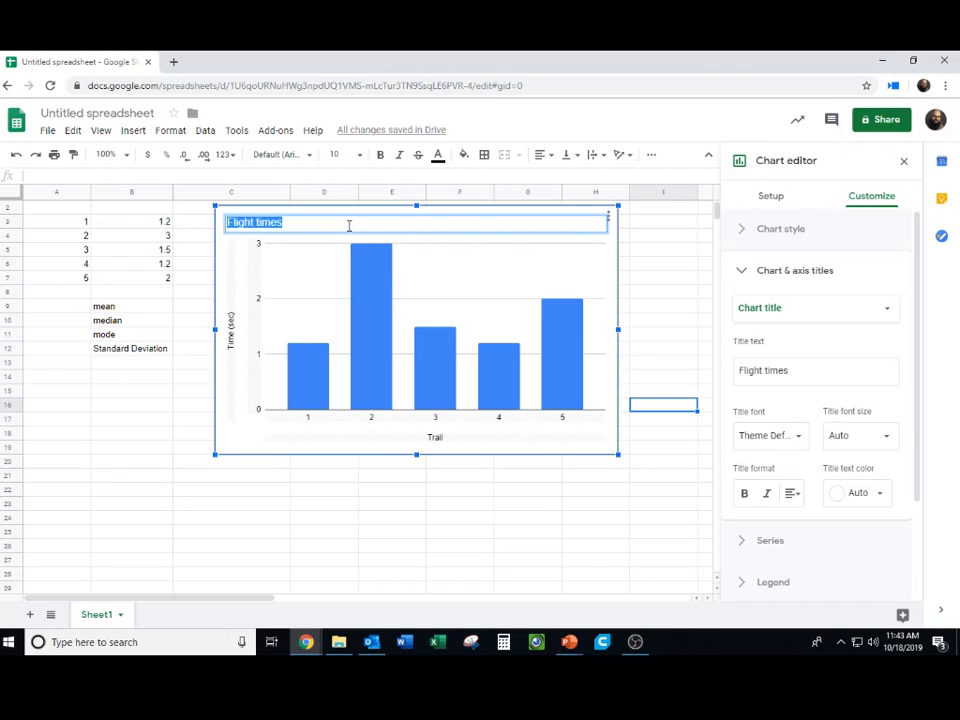
{"action": "left_click", "coordinate": [351, 222]}
{"action": "type", "text": "for Mrp"}
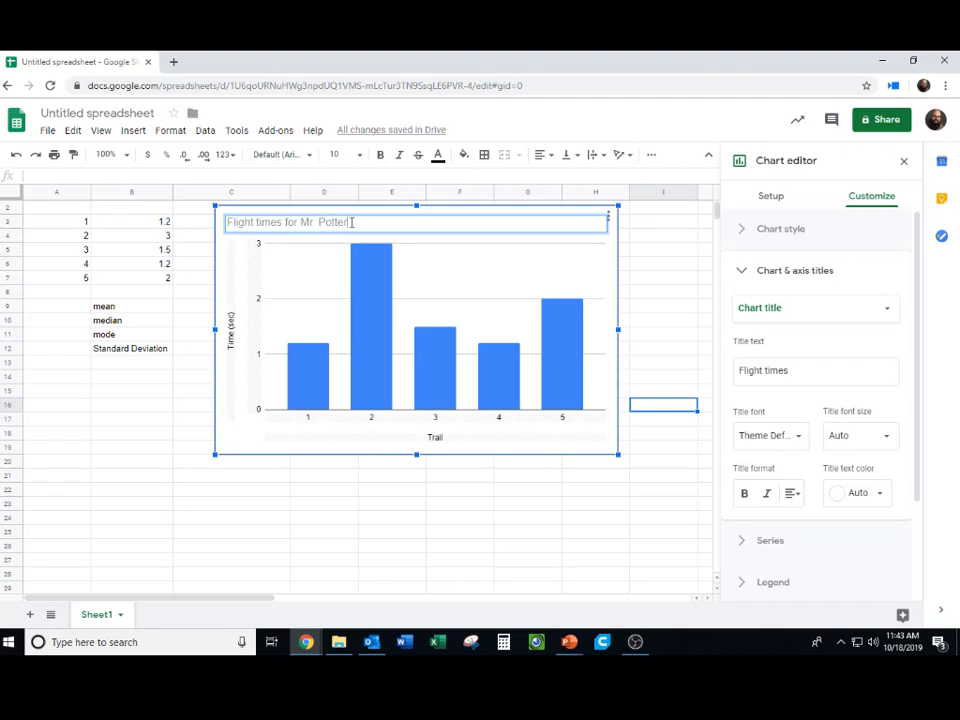
{"action": "left_click", "coordinate": [451, 256]}
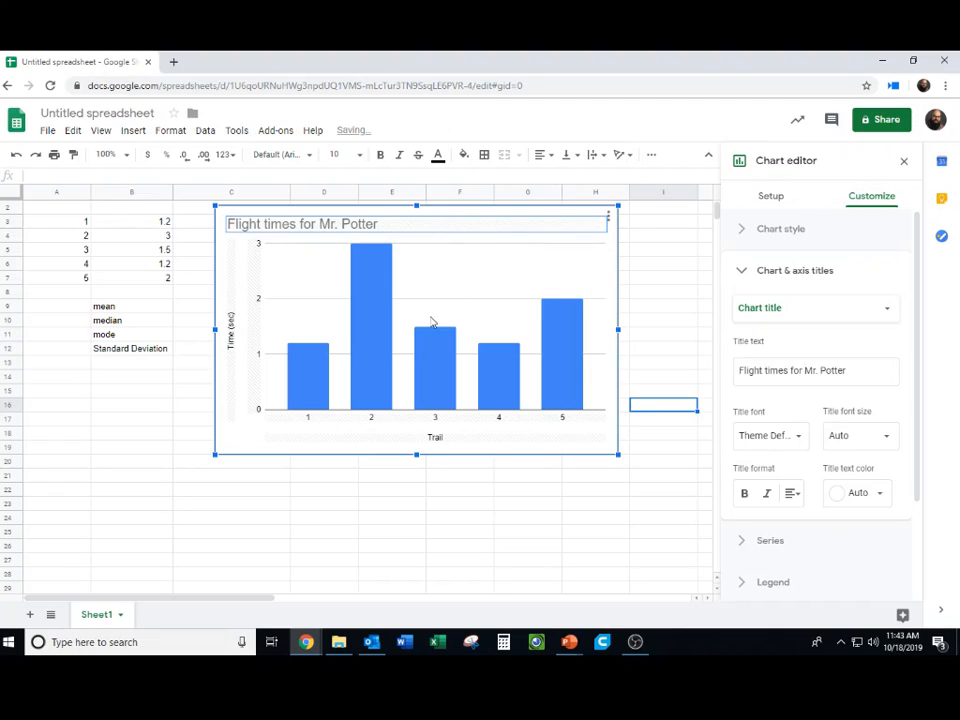
{"action": "left_click", "coordinate": [439, 489]}
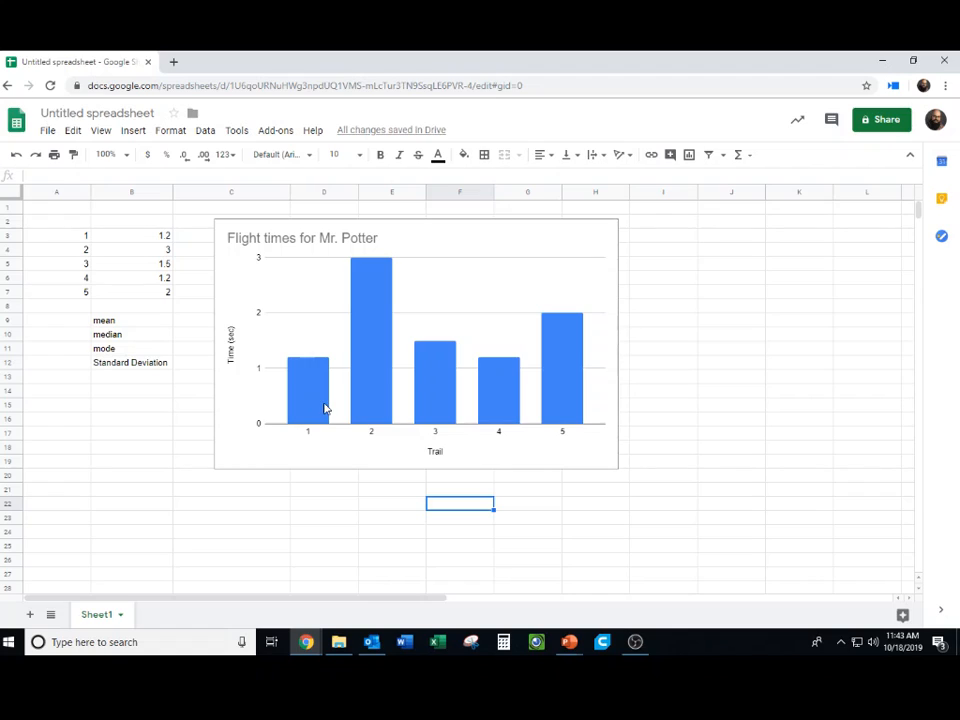
Step: Switch to Snipping Tool and capture a new snip covering the data, the statistics labels and the whole chart
{"action": "left_click", "coordinate": [476, 646]}
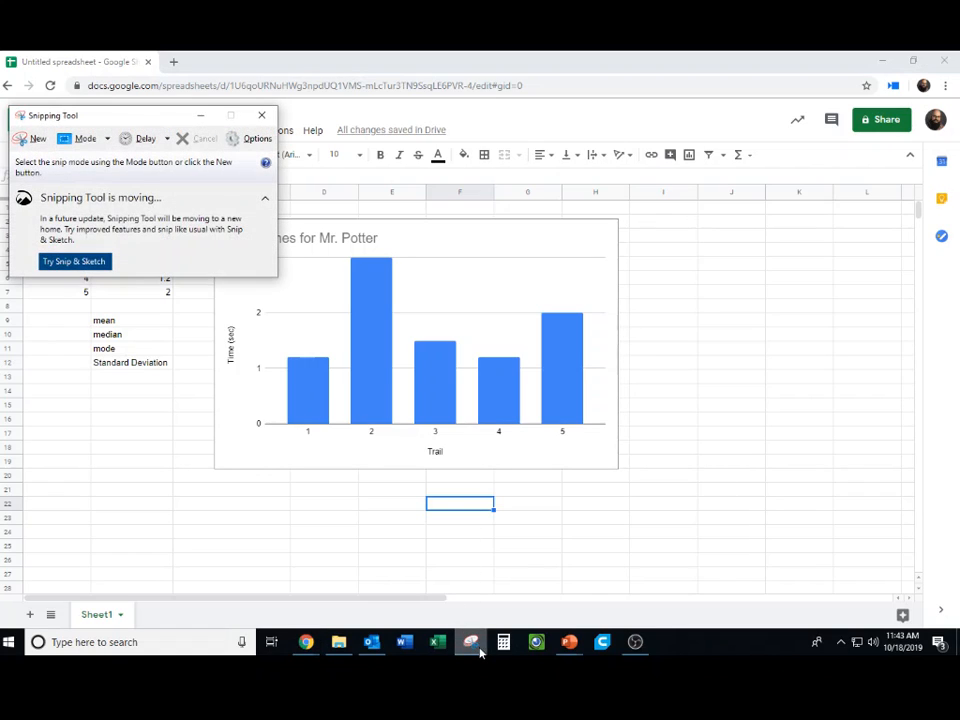
{"action": "left_click", "coordinate": [33, 138]}
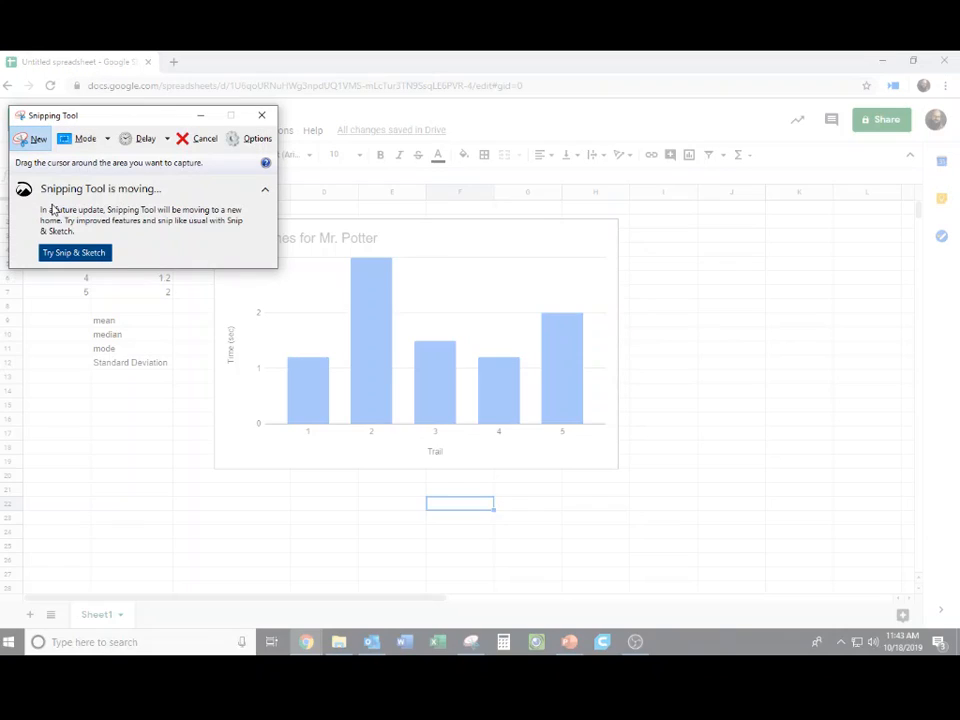
{"action": "left_click_drag", "start_coordinate": [647, 527], "coordinate": [62, 210]}
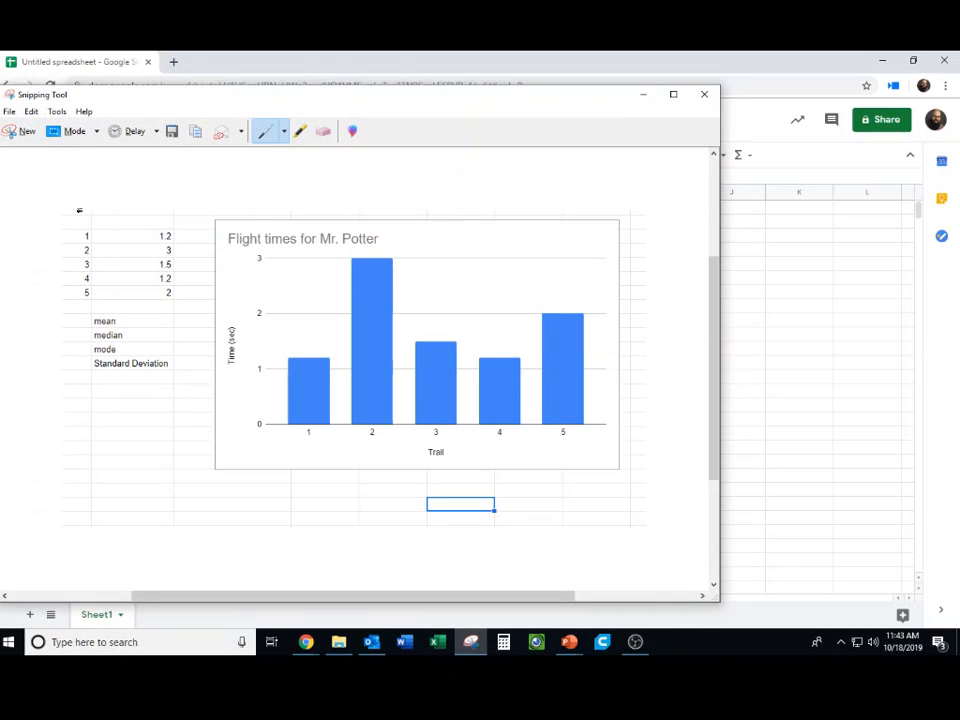